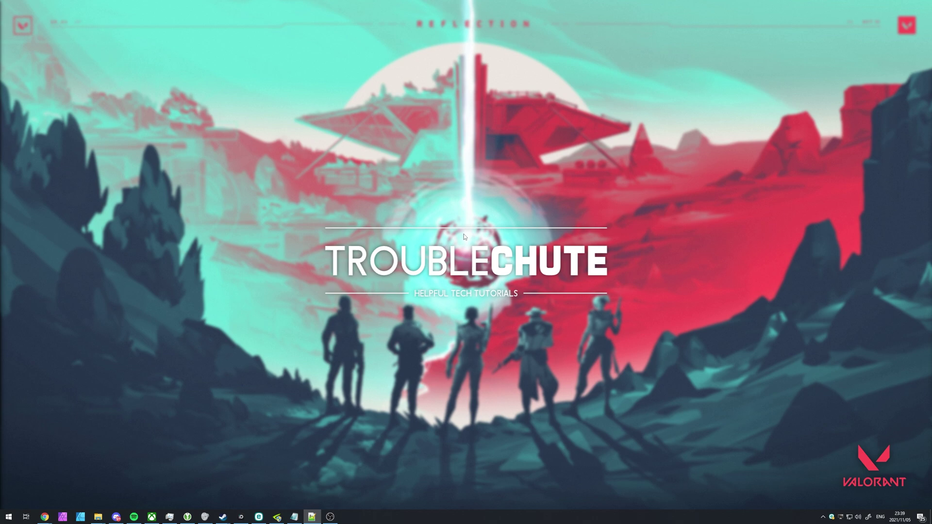
Drag across the Windows desktop before opening File Explorer
left_click_drag(250, 192, 605, 330)
Open File Explorer at This PC and search it for Valorant.exe
key("super+e")
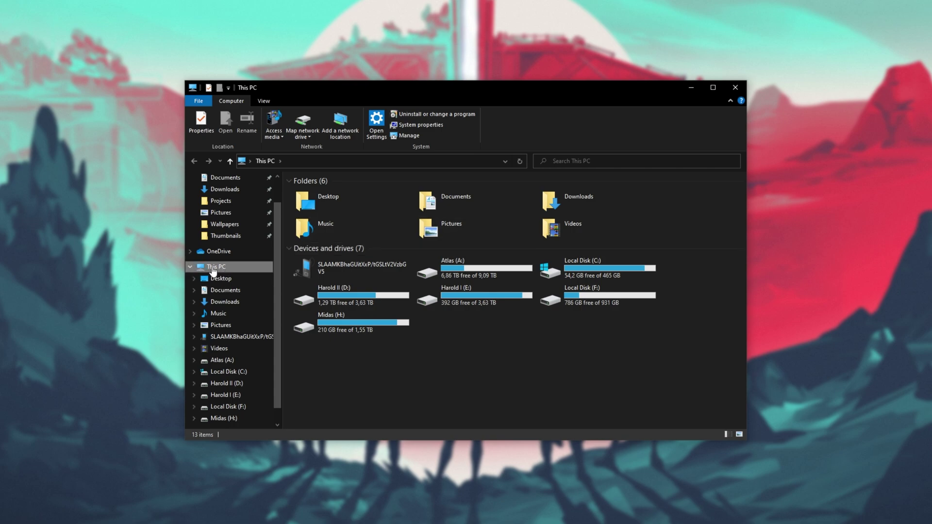
left_click(568, 168)
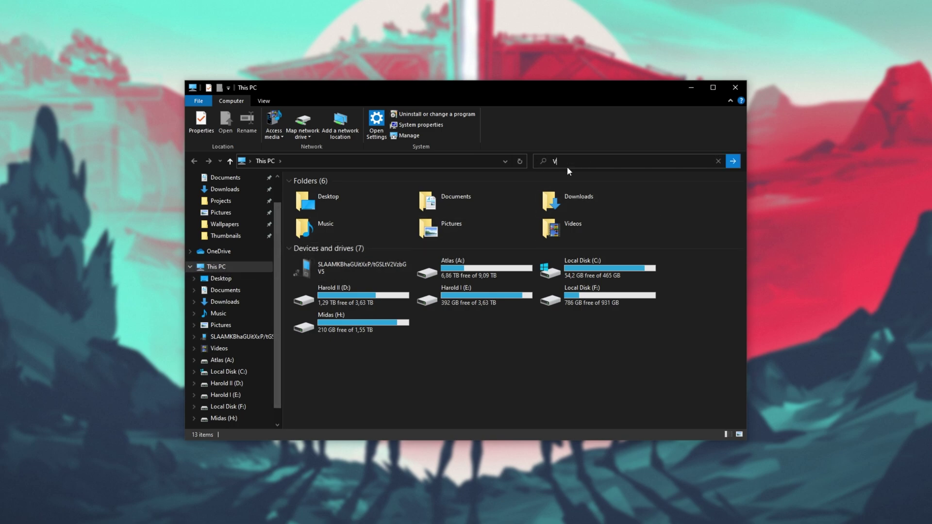
type("Valorant.exe")
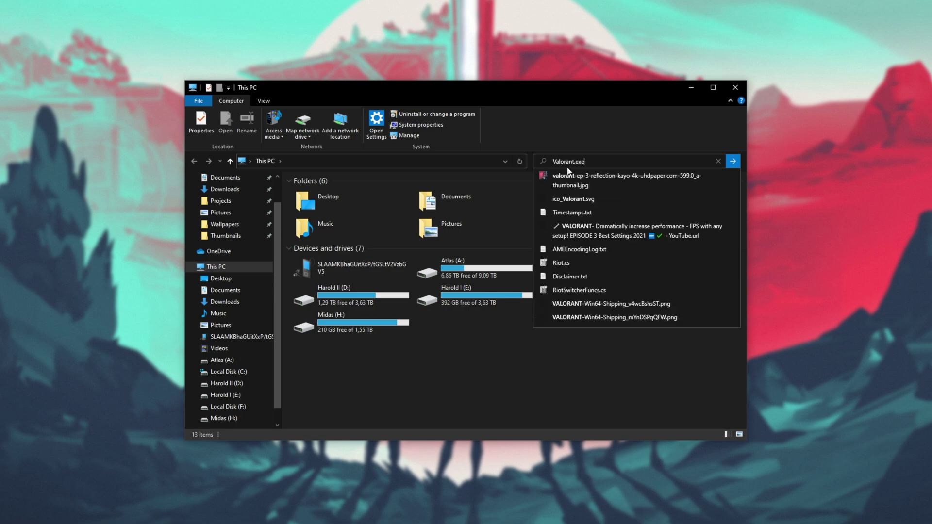
key("Return")
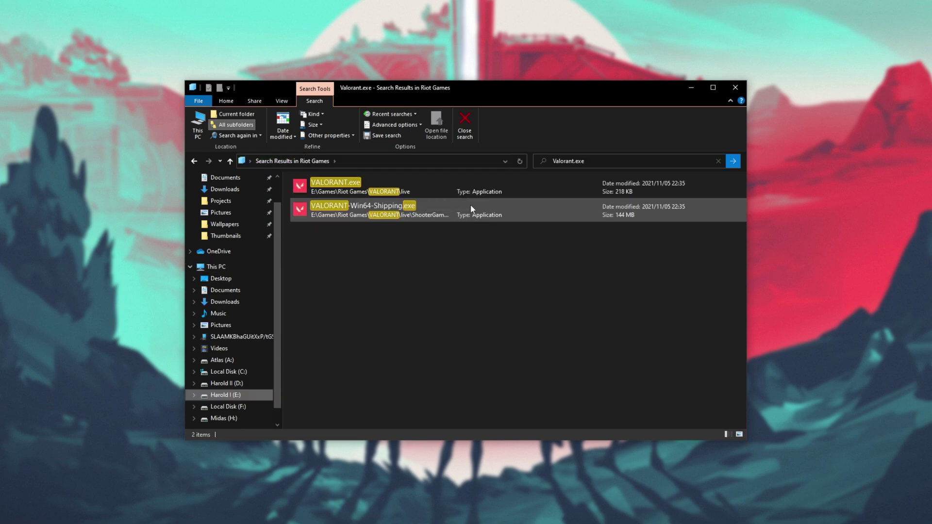
Open the Win64 folder containing VALORANT-Win64-Shipping.exe from the search results
left_click(371, 204)
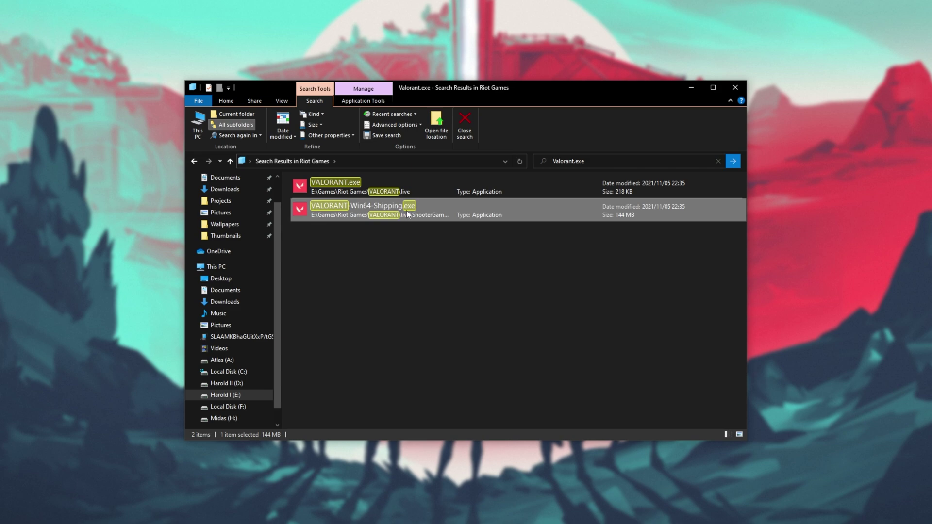
right_click(436, 204)
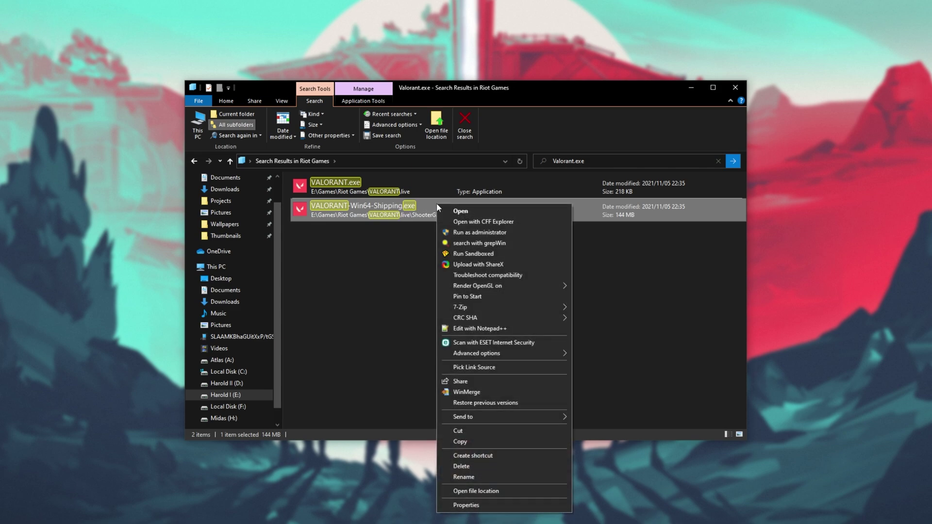
left_click(495, 491)
scroll(508, 355, "down", 1)
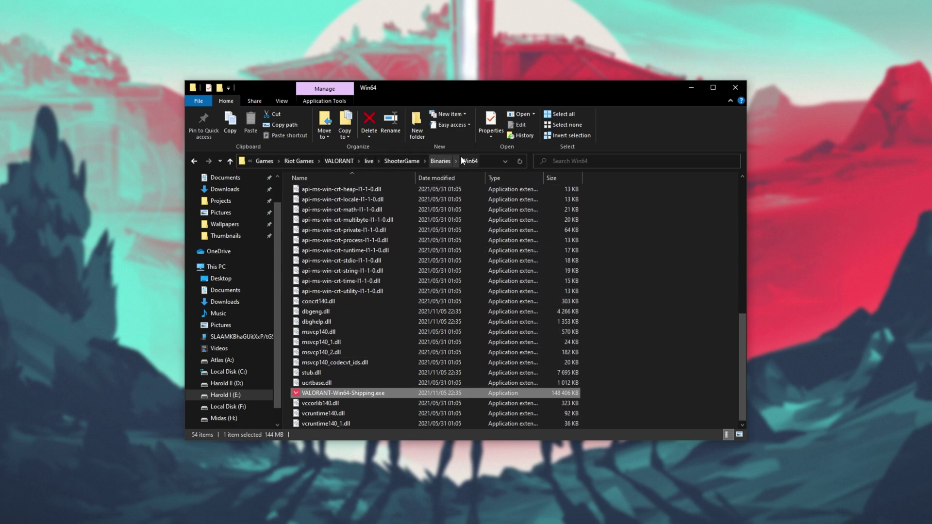
Disable fullscreen optimizations in VALORANT-Win64-Shipping.exe's compatibility properties
right_click(371, 393)
left_click(399, 384)
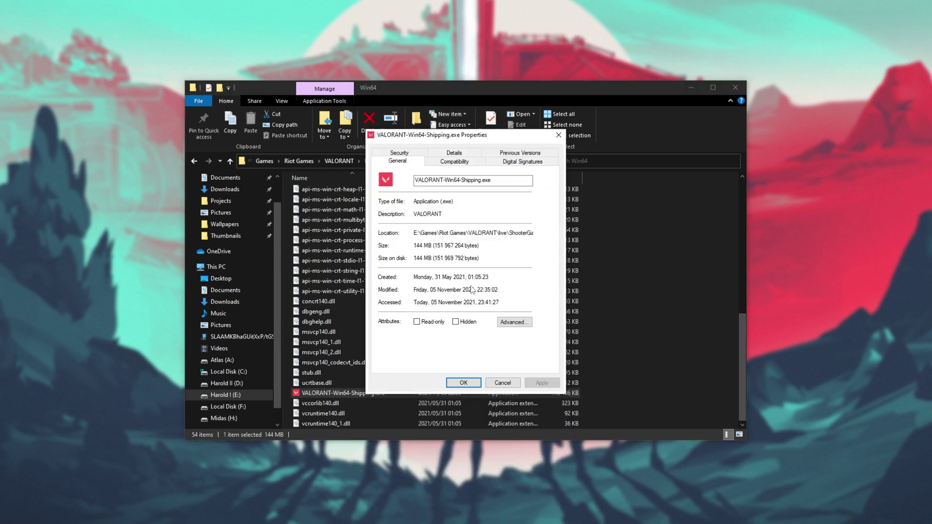
left_click(454, 161)
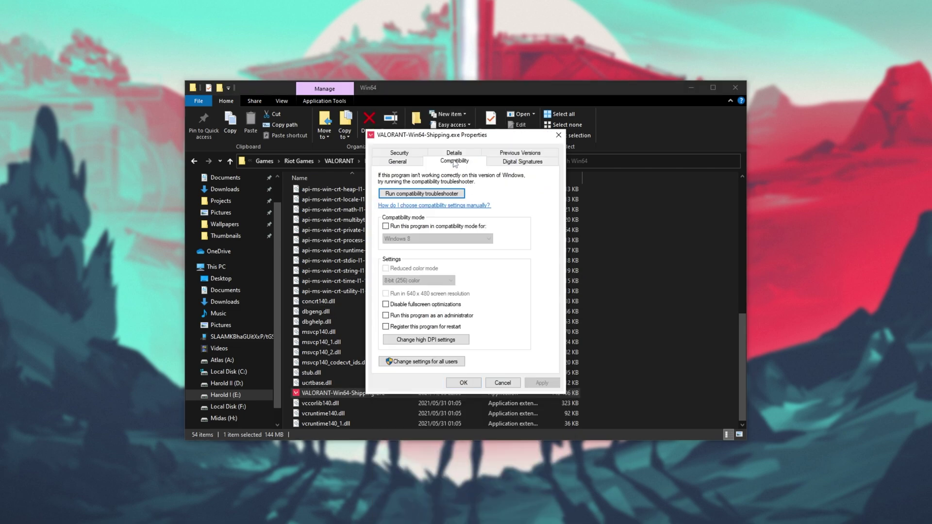
left_click(424, 307)
left_click(541, 382)
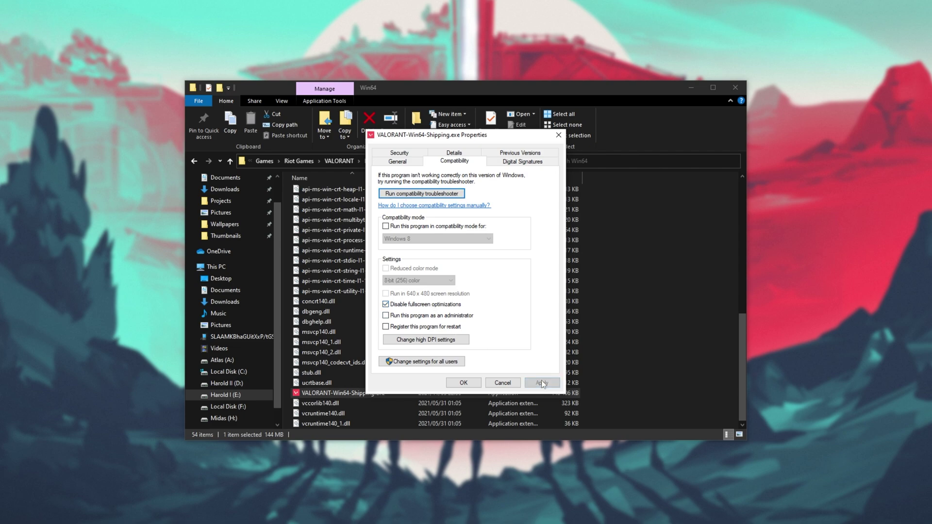
Override high DPI scaling, performed by Application, and save the executable's properties
left_click(418, 340)
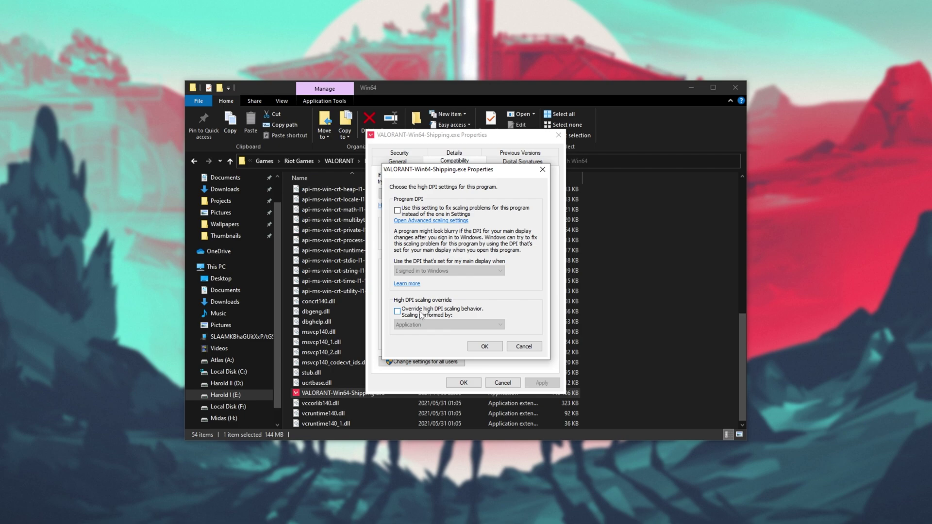
left_click(421, 315)
left_click(452, 322)
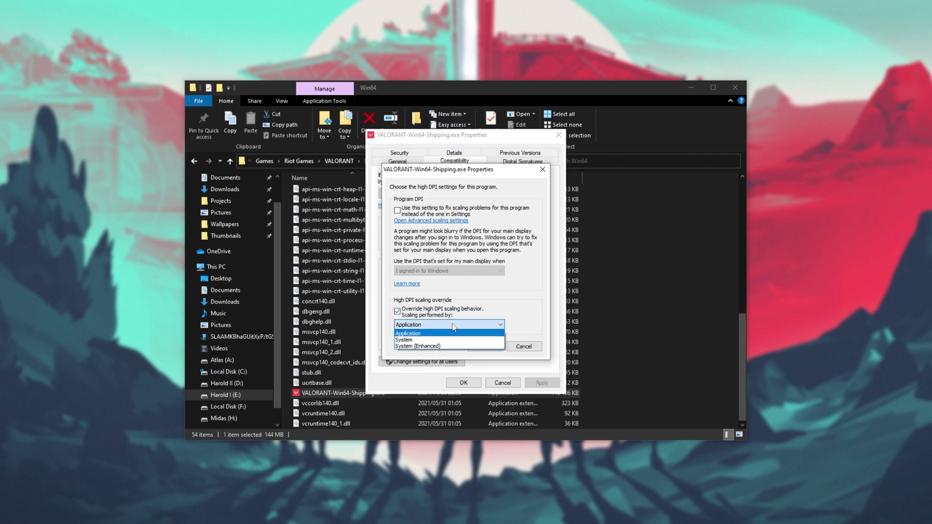
left_click(465, 332)
left_click(485, 346)
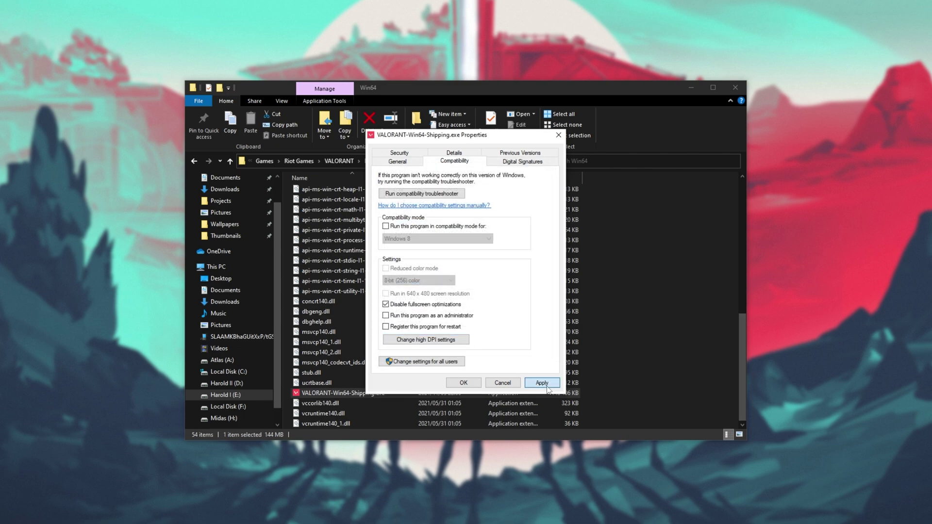
left_click(467, 383)
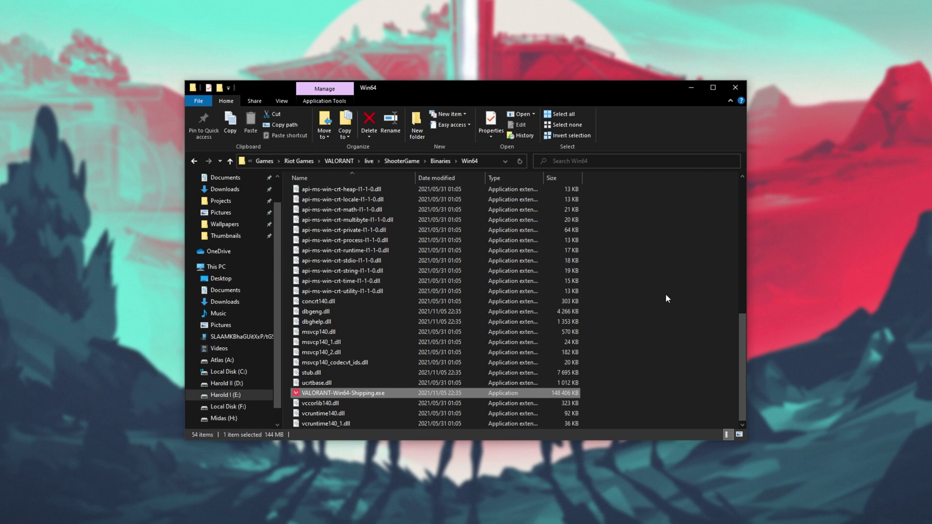
Search 'gpu' from Start, open Graphics settings and scroll to the per-app preference list
key("super")
type("gpu")
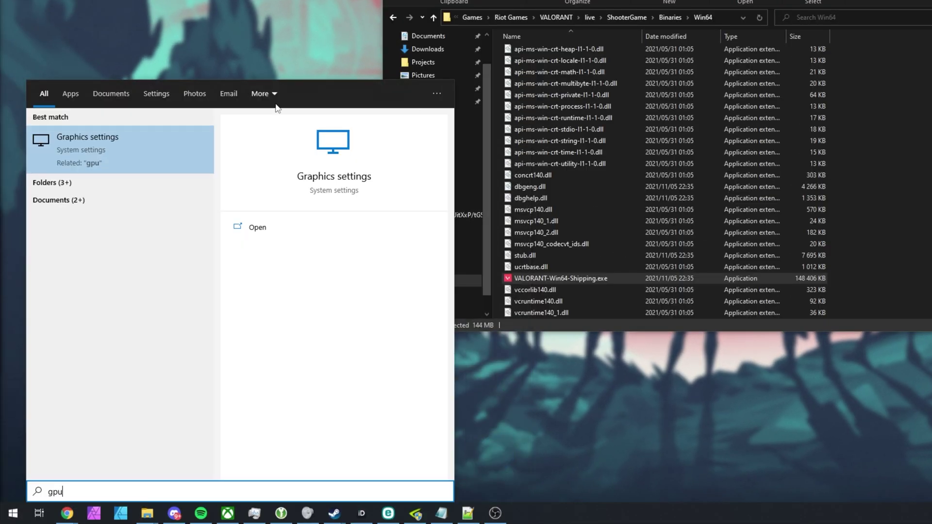
left_click(89, 160)
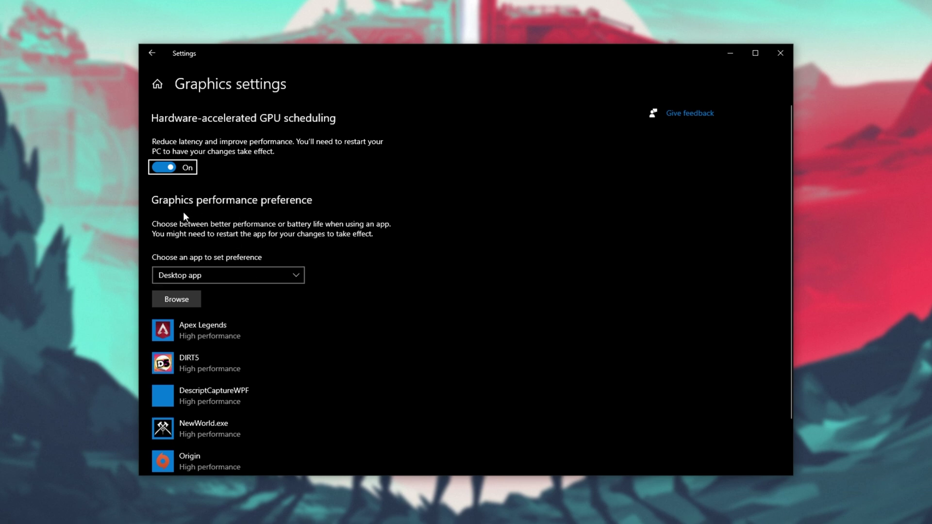
scroll(254, 214, "down", 2)
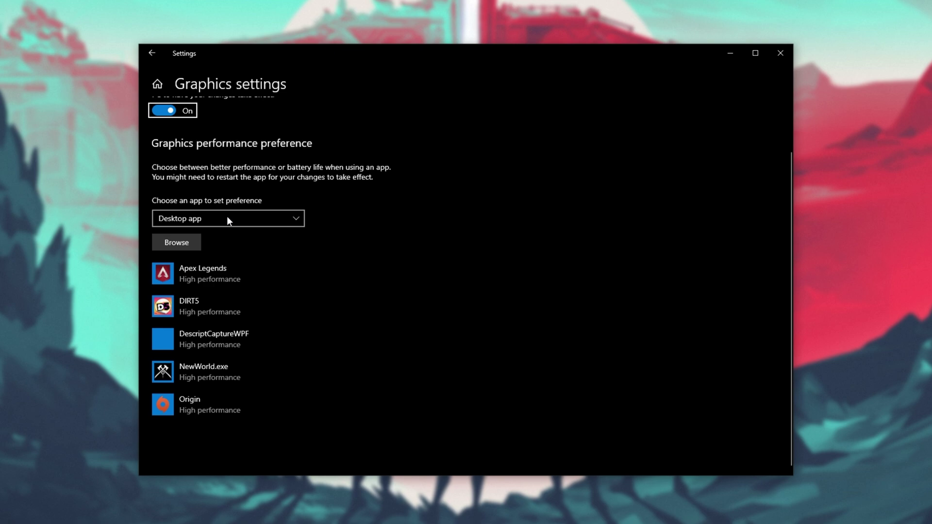
Add VALORANT-Win64-Shipping.exe to the graphics list by browsing to the pasted Win64 folder path
left_click(188, 243)
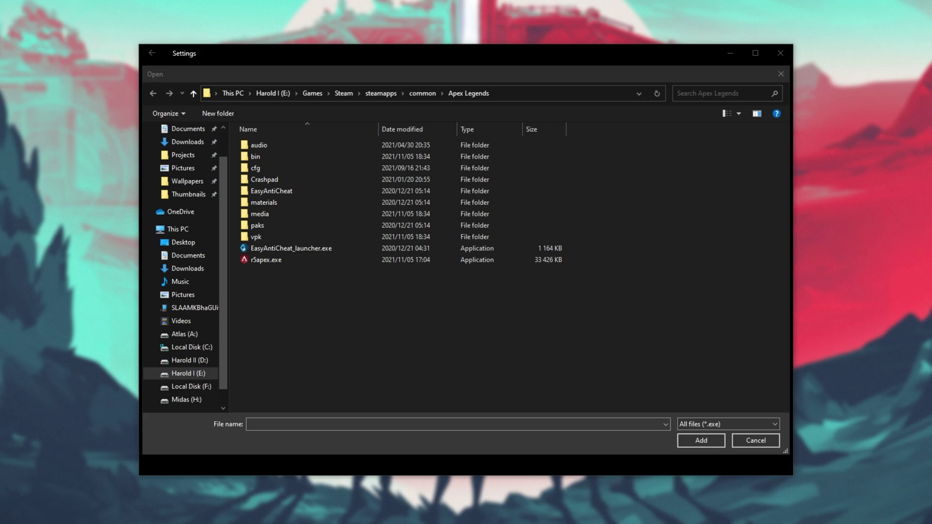
left_click(459, 148)
key("ctrl+c")
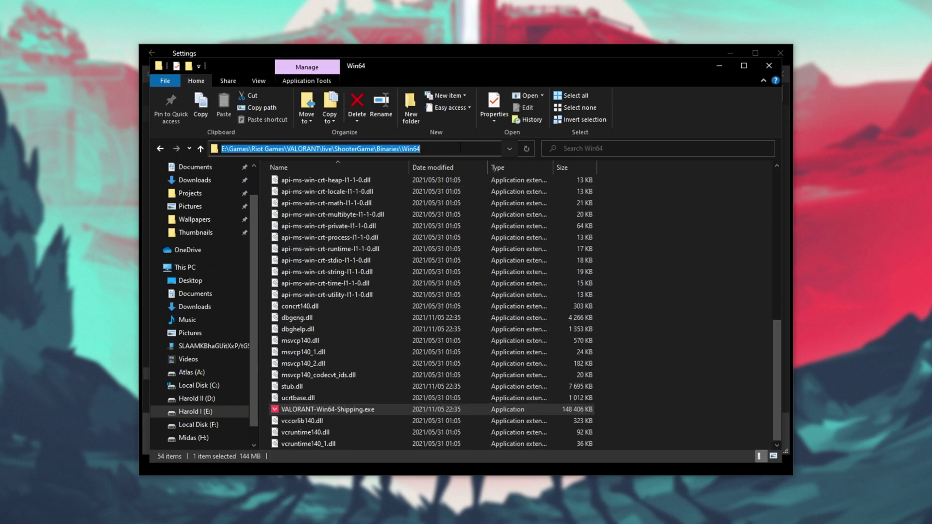
left_click(719, 66)
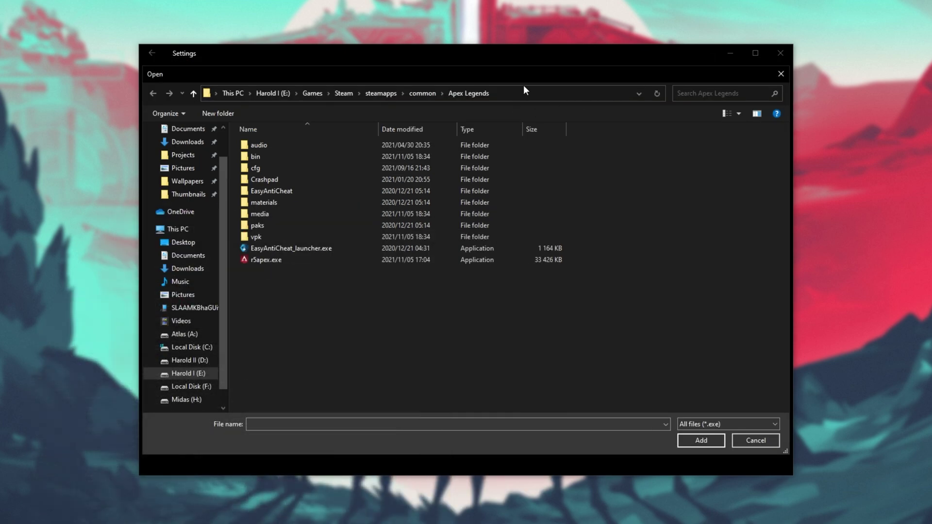
left_click(525, 92)
key("ctrl+v")
key("Return")
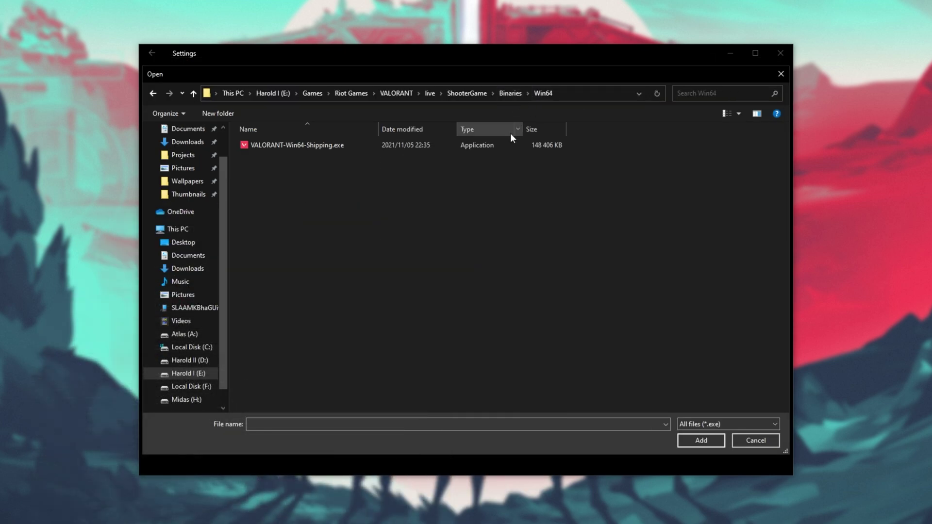
left_click(252, 145)
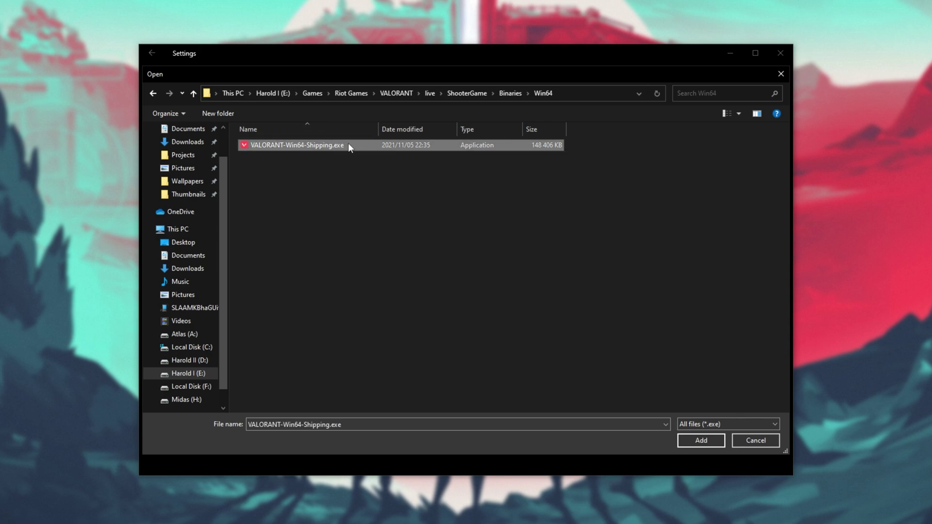
left_click(704, 440)
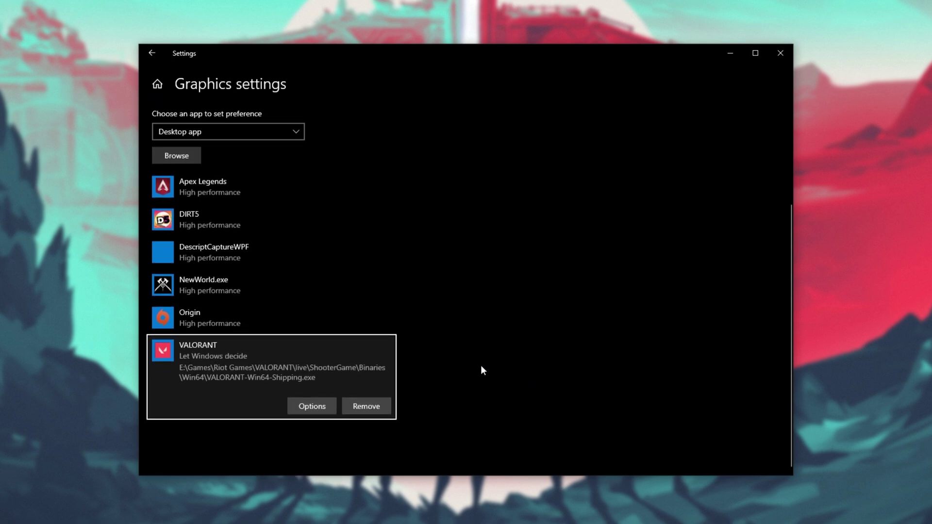
Set VALORANT's graphics preference to High performance and save it
left_click(313, 407)
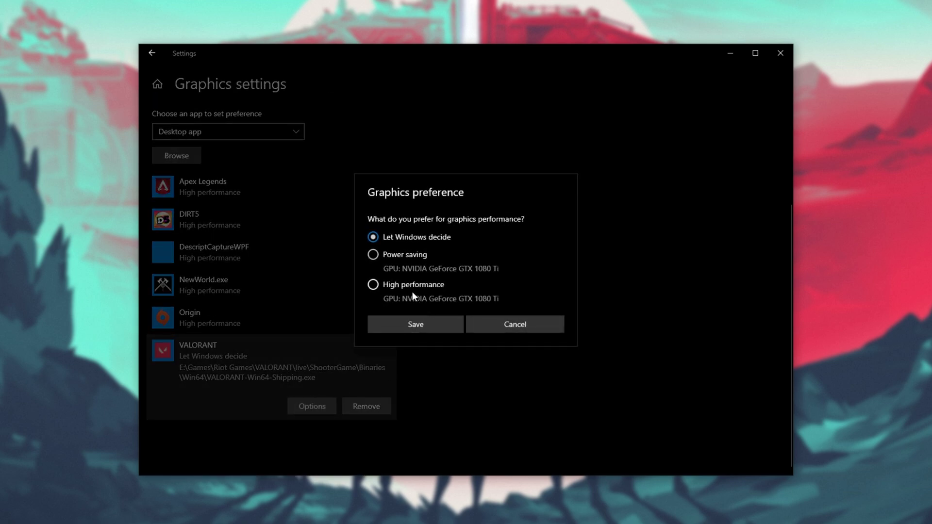
left_click(409, 287)
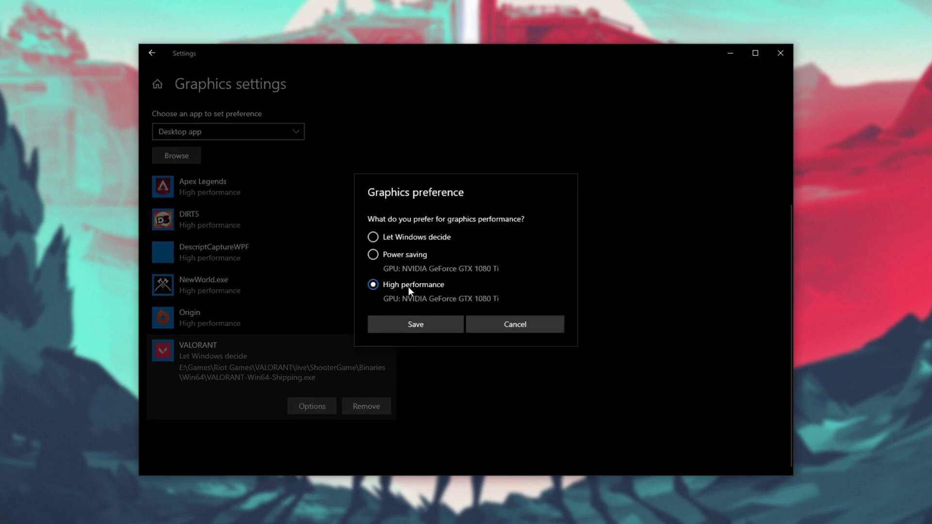
left_click(415, 331)
scroll(415, 331, "up", 3)
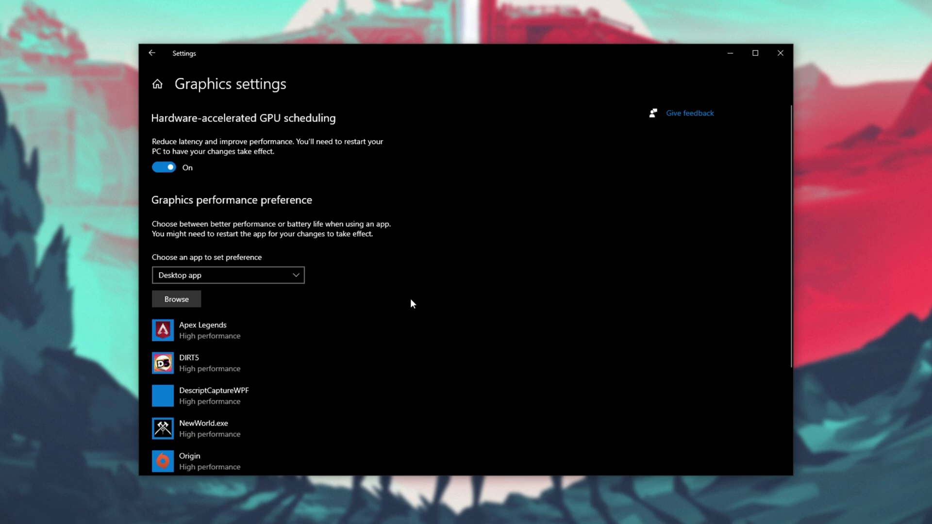
Go from Settings home to Gaming, with Xbox Game Bar off, and open Game Mode, left on
left_click(147, 53)
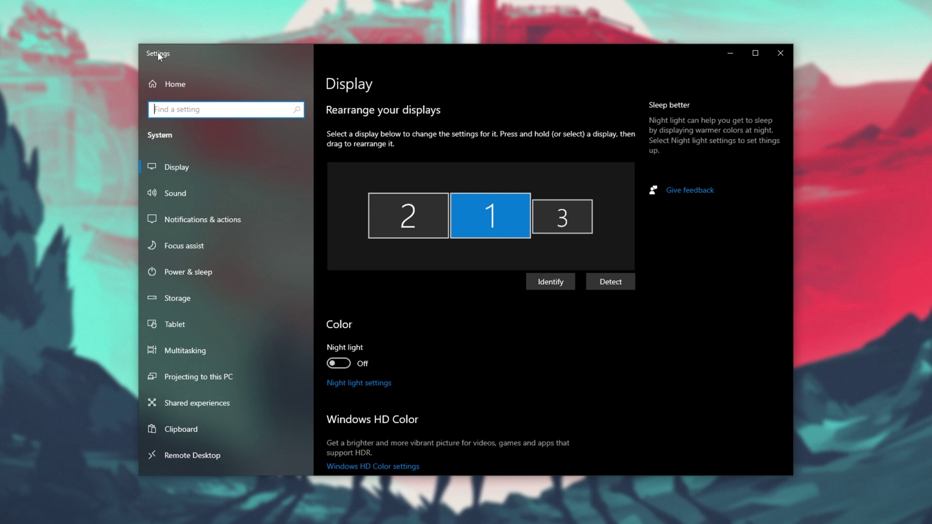
left_click(170, 84)
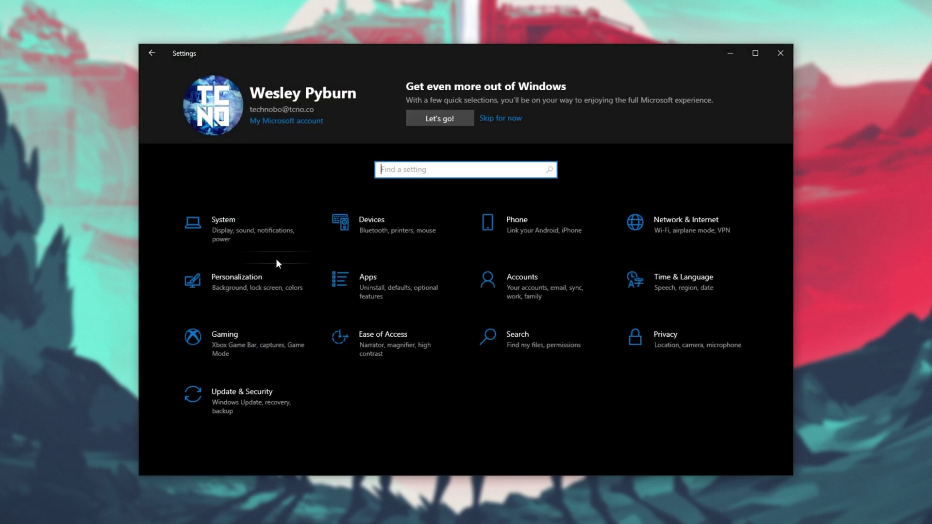
left_click(256, 336)
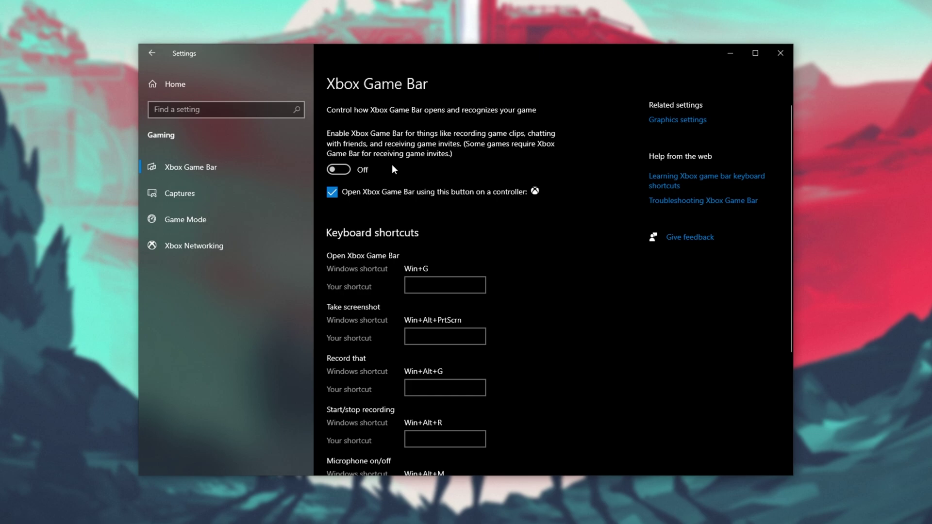
left_click(186, 220)
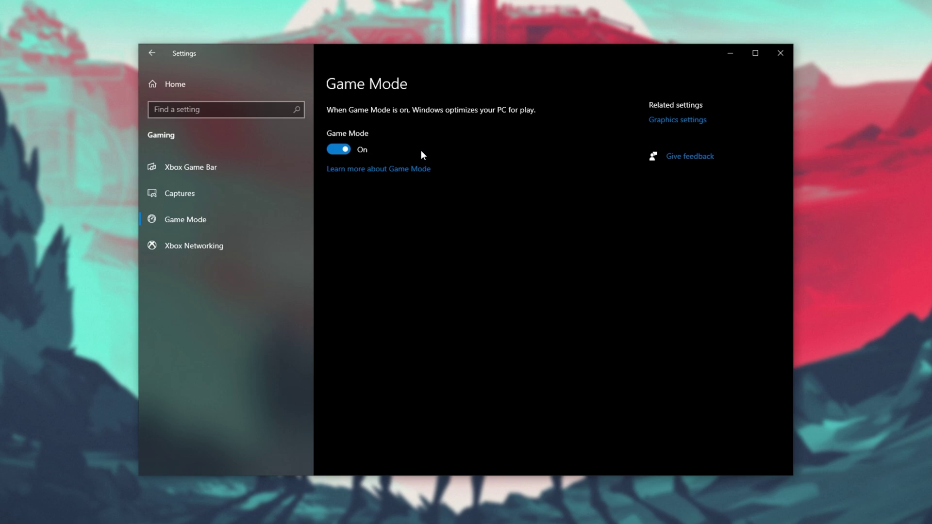
Close Settings and launch Disk Cleanup as administrator on drive C:
left_click(780, 53)
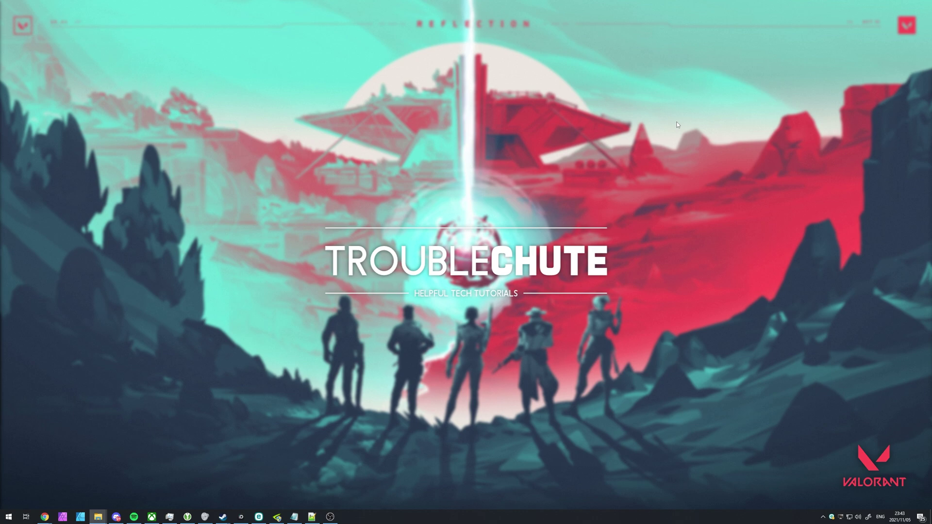
key("super")
type("cleanup")
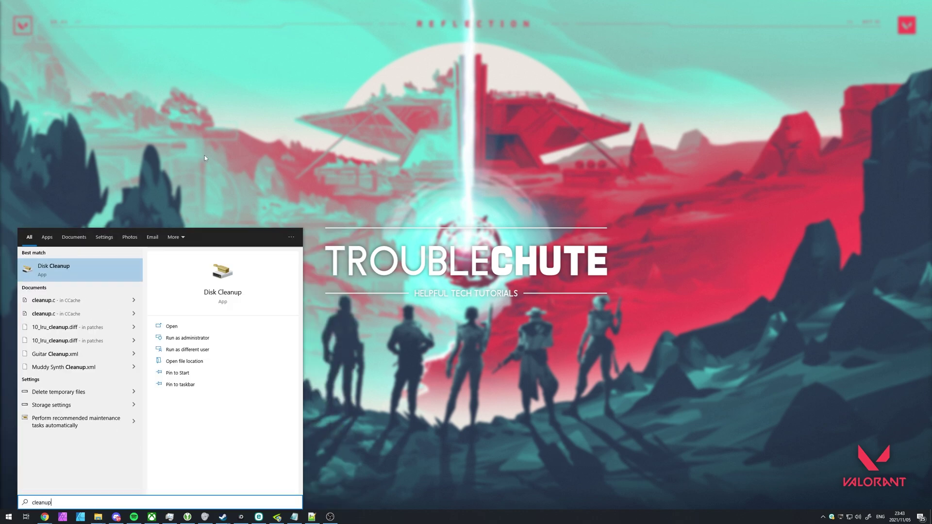
left_click(206, 341)
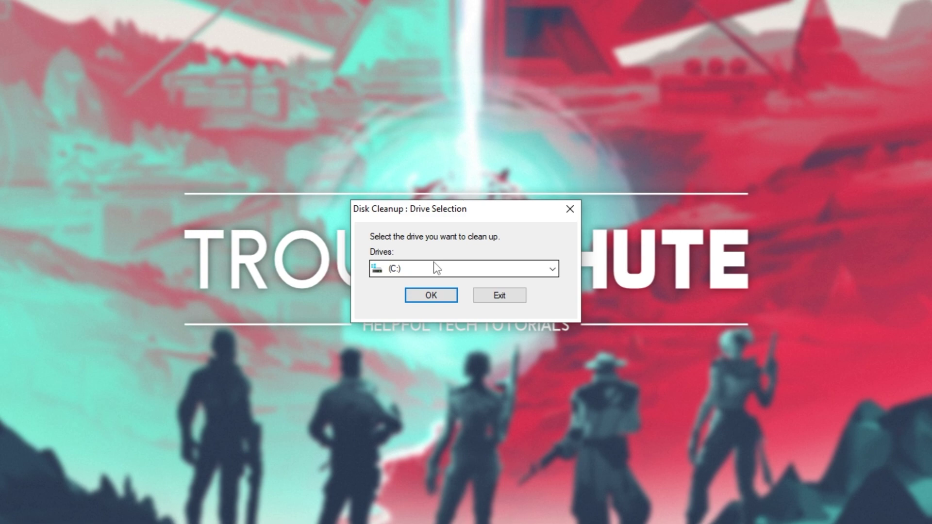
left_click(427, 293)
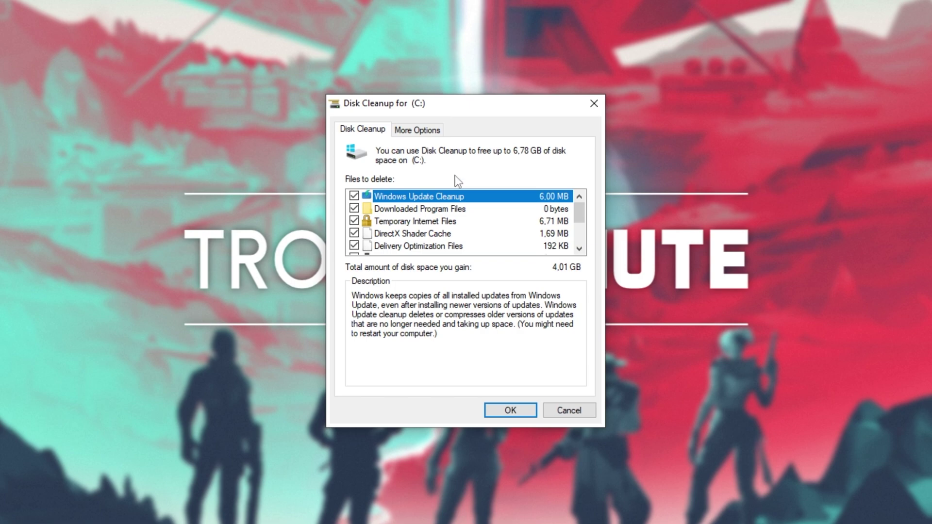
Review the Recycle Bin, Thumbnails, Temporary files and Windows Update entries, then delete the ticked 4,01 GB
scroll(458, 236, "down", 2)
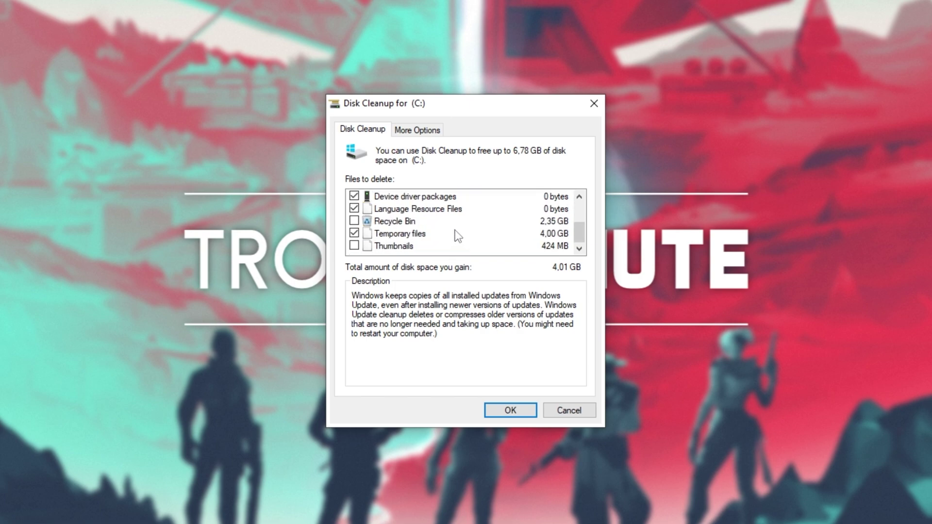
left_click(391, 221)
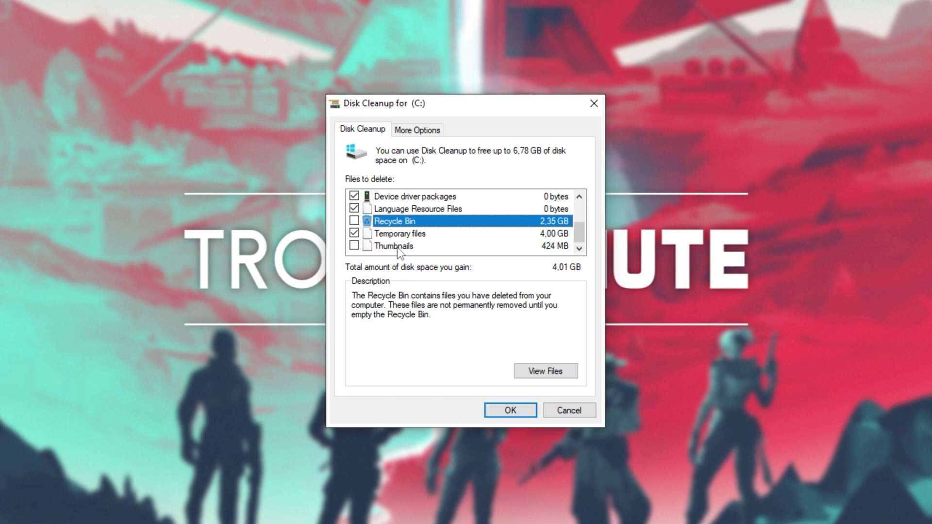
left_click(398, 249)
left_click(409, 223)
left_click(388, 247)
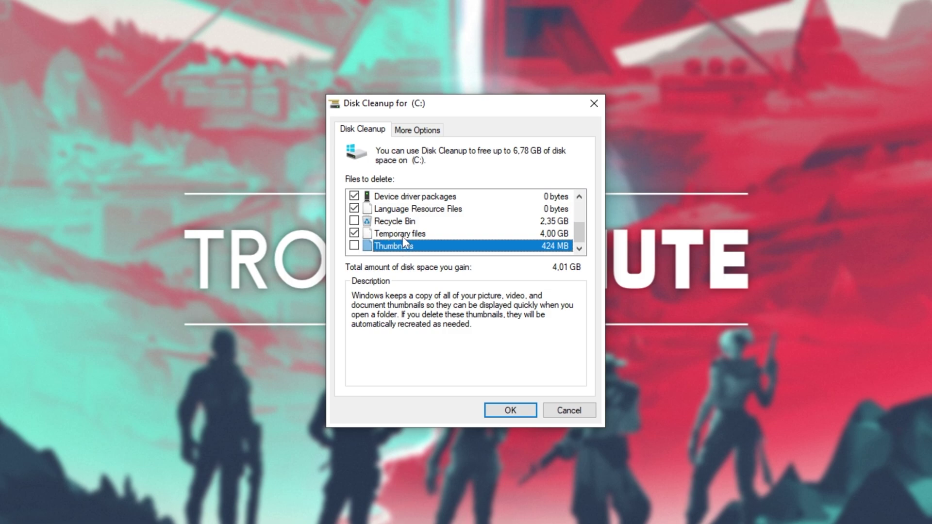
left_click(400, 234)
scroll(400, 234, "up", 3)
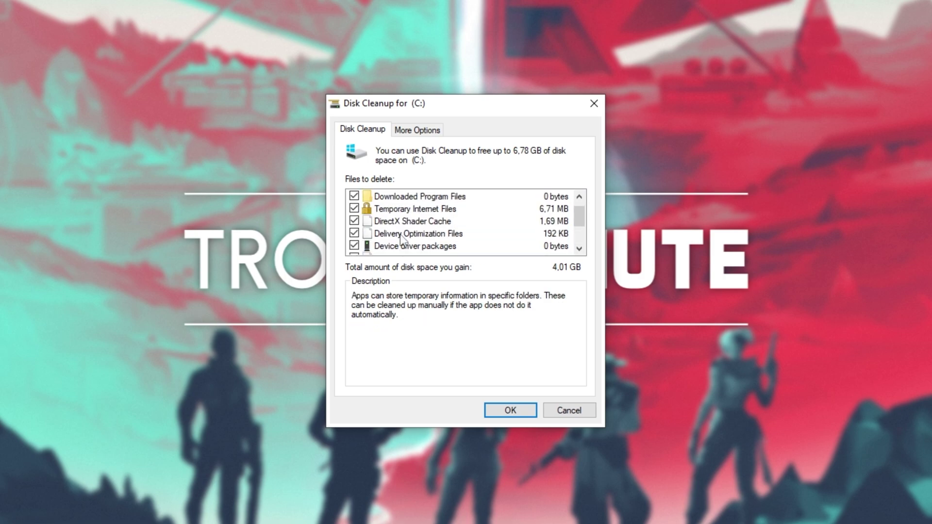
left_click(421, 199)
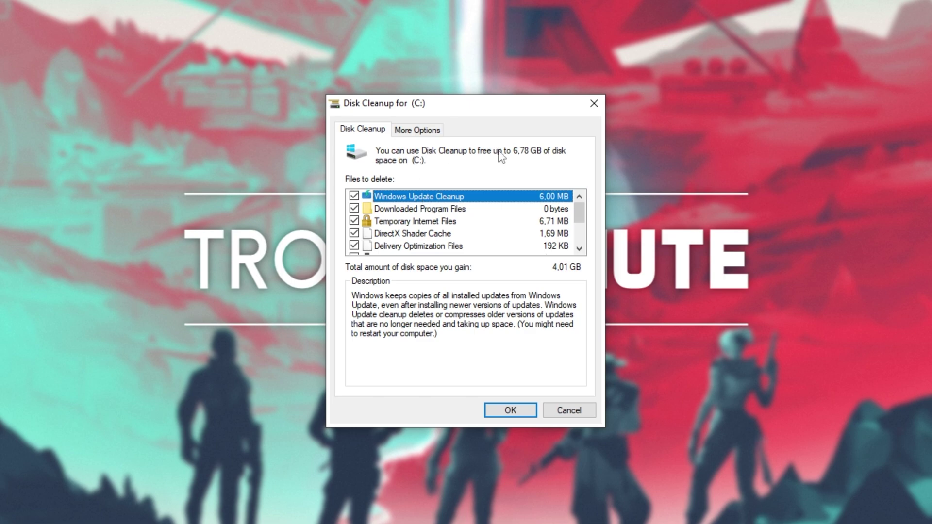
left_click(505, 409)
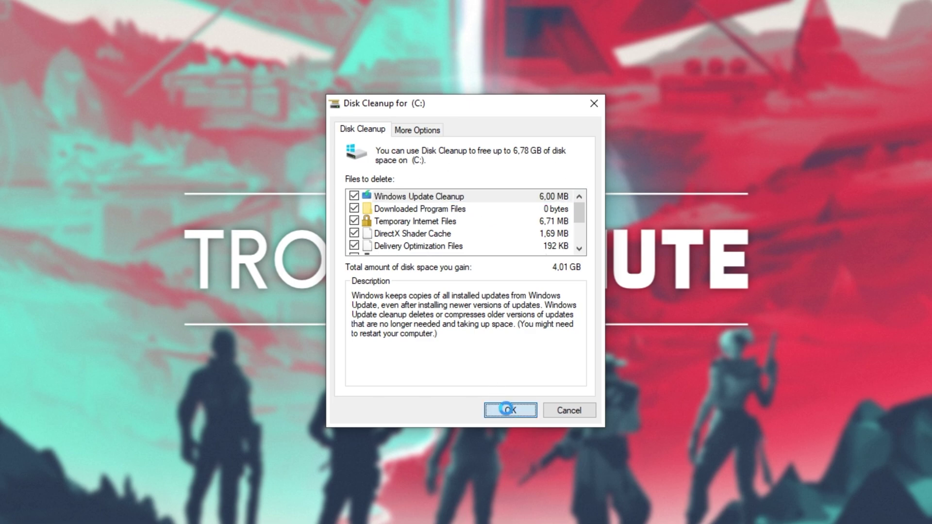
left_click(515, 263)
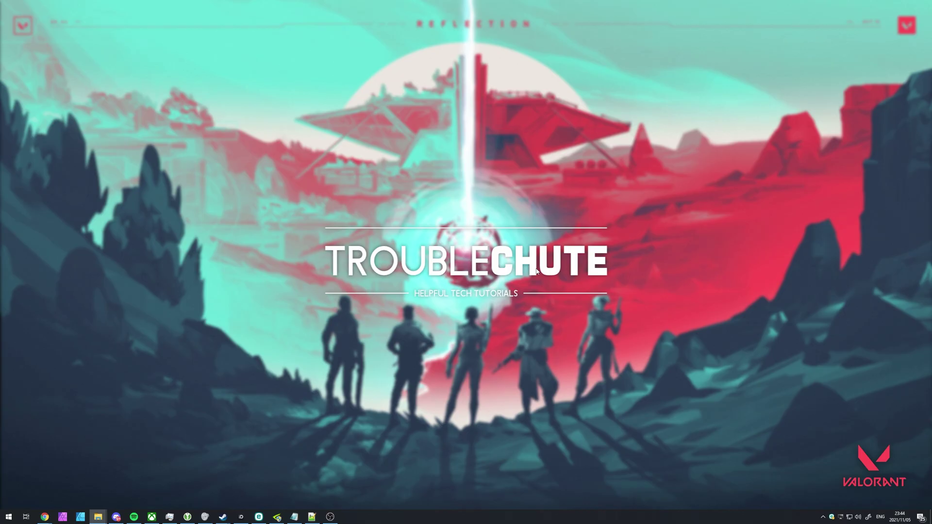
Search 'clea', open Disk Cleanup for drive E: and delete only its DirectX Shader Cache
key("super")
type("clea")
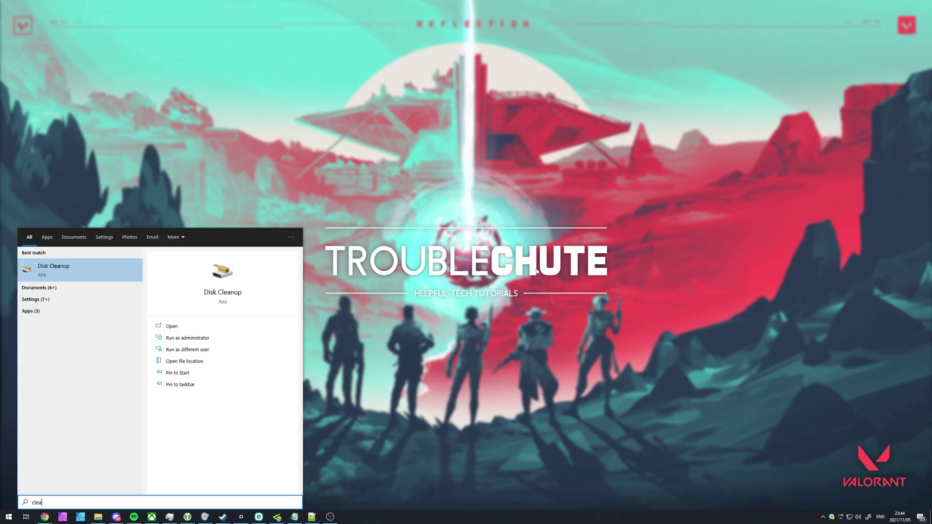
left_click(225, 328)
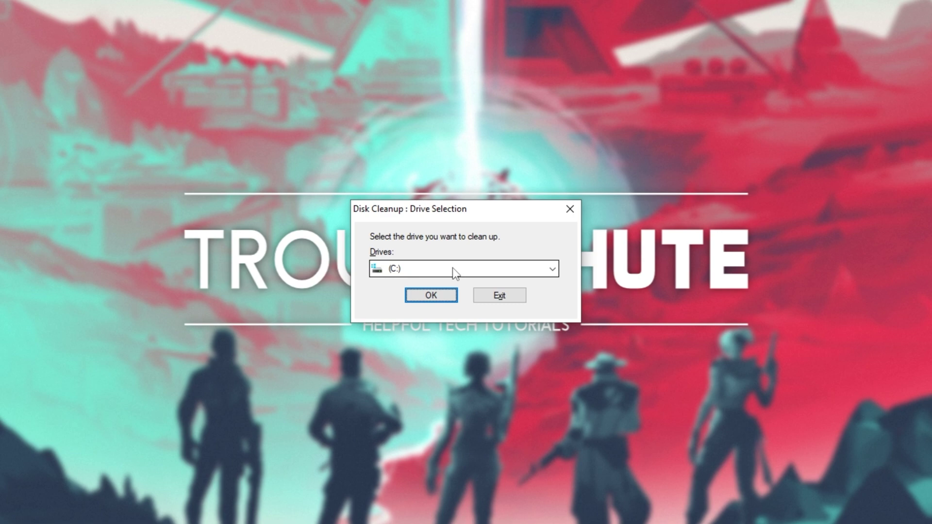
left_click(453, 267)
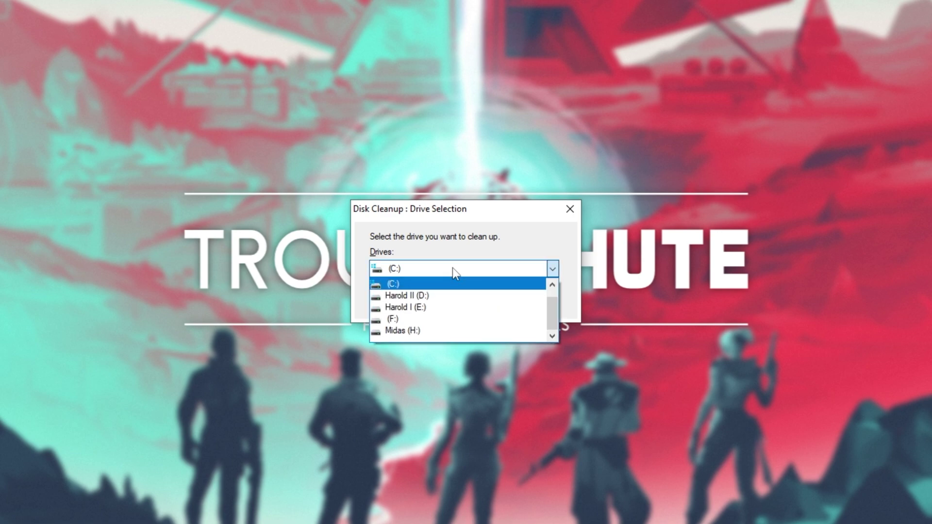
left_click(450, 313)
left_click(435, 293)
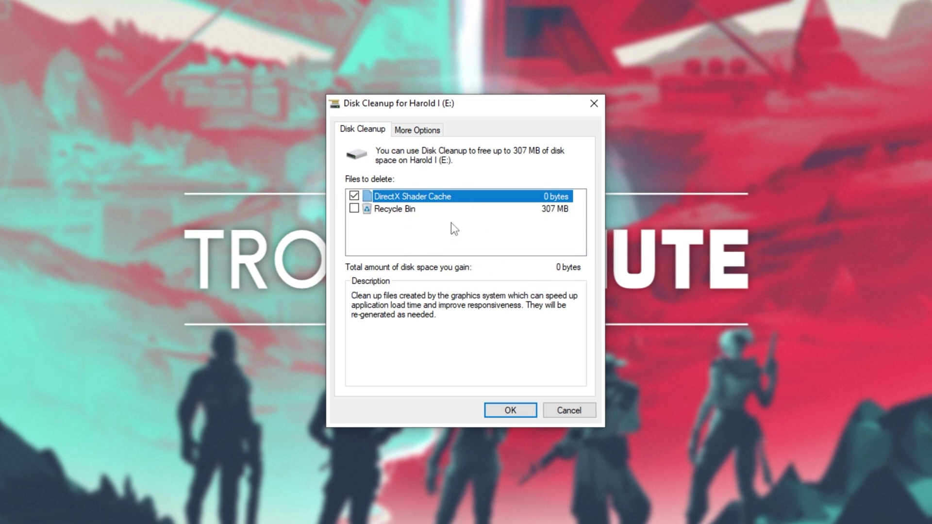
left_click(496, 412)
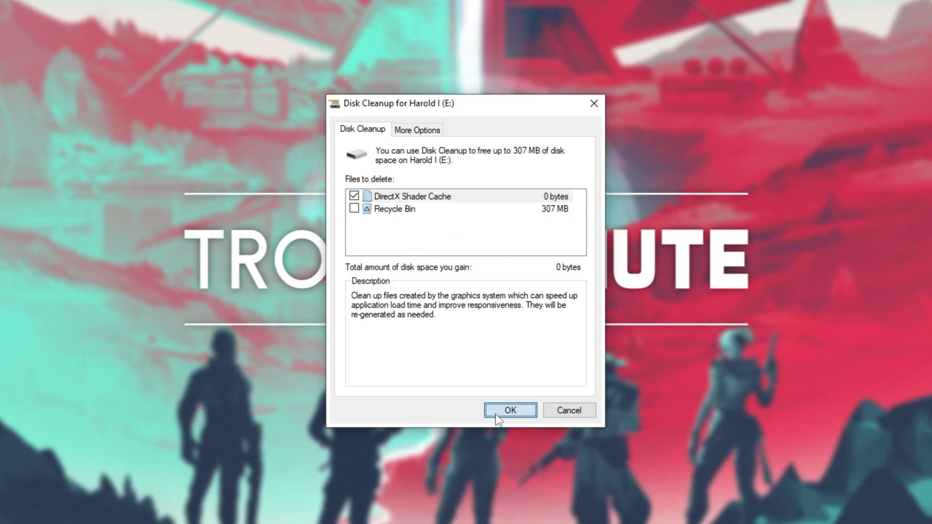
left_click(510, 262)
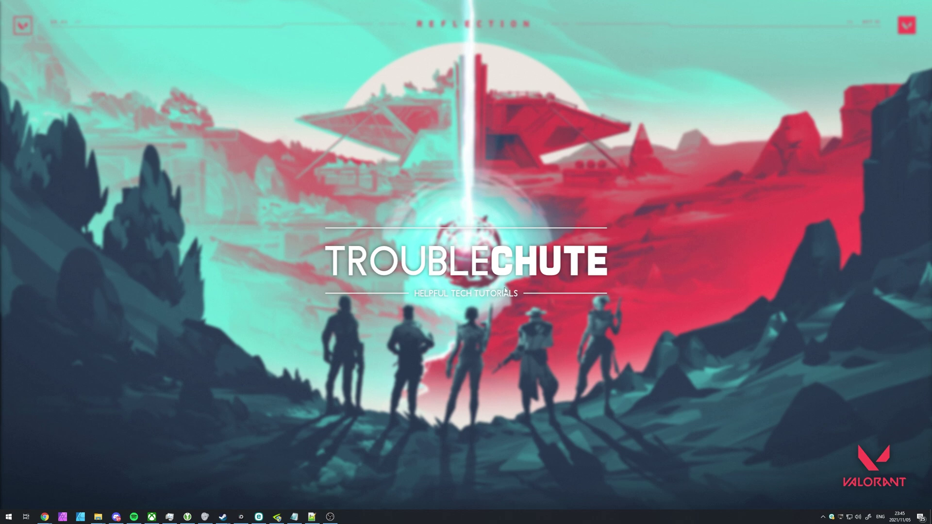
Open Task Manager's Startup tab and look over Xbox App Services and Creative Cloud Desktop
key("ctrl+shift+Escape")
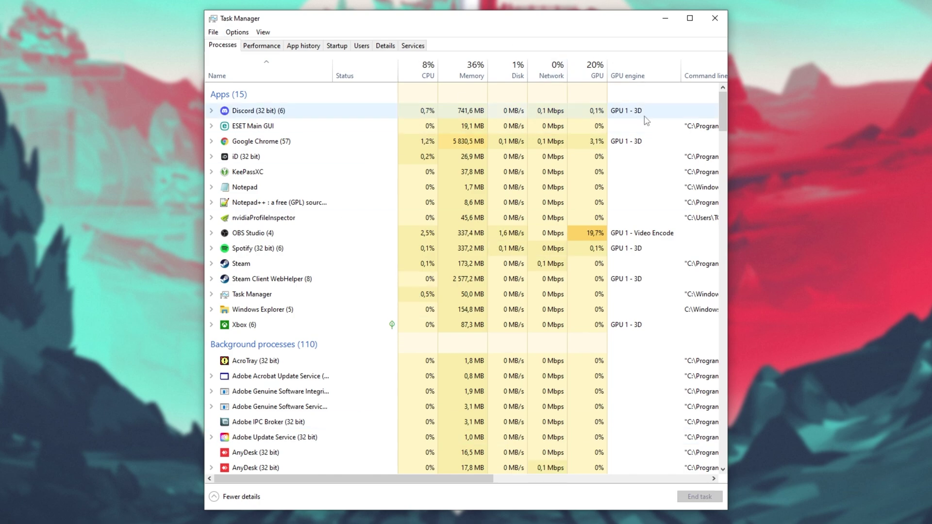
left_click(346, 47)
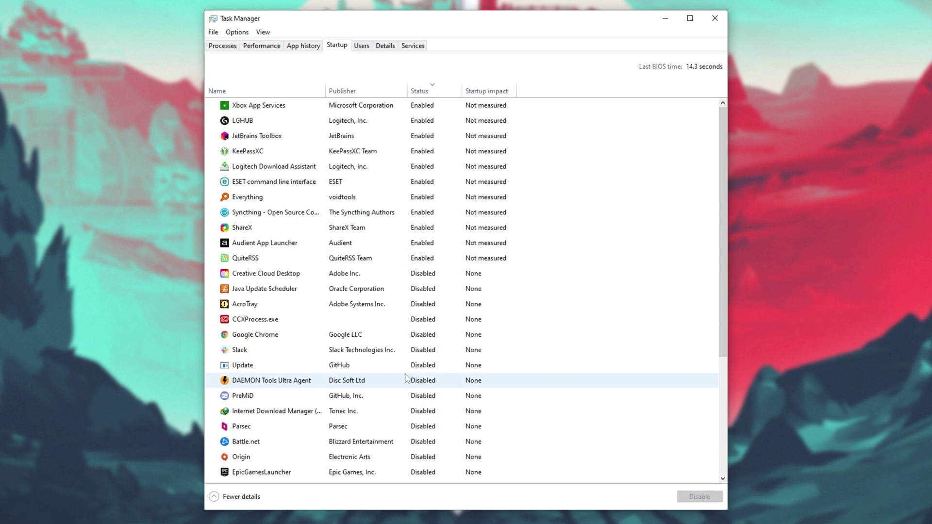
left_click(428, 111)
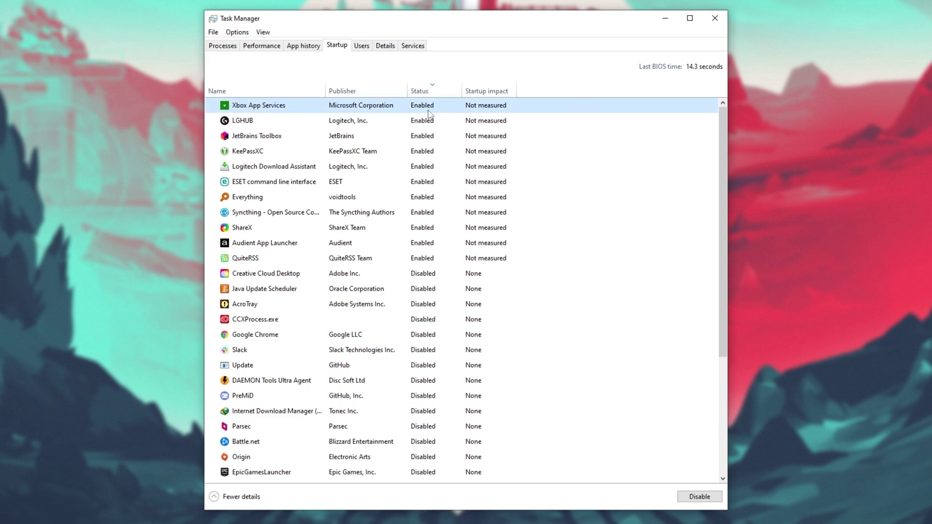
left_click(440, 259)
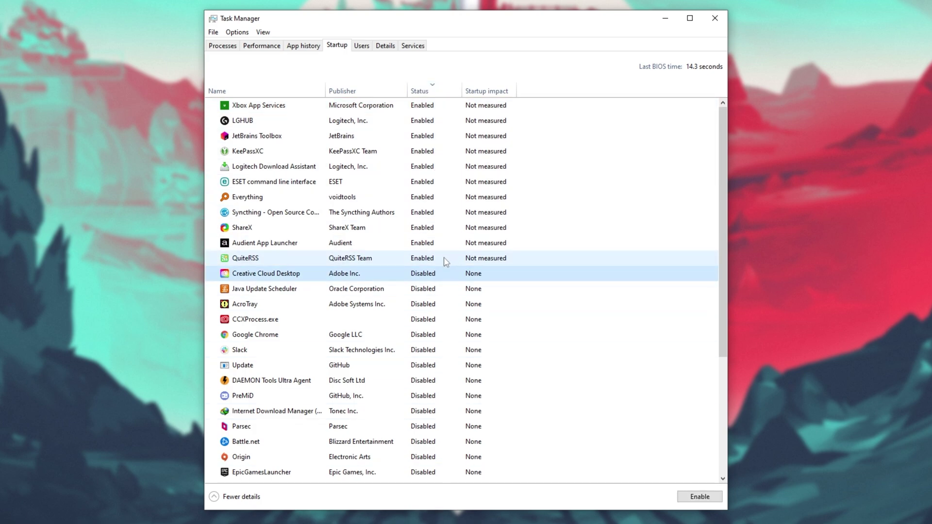
left_click(440, 111)
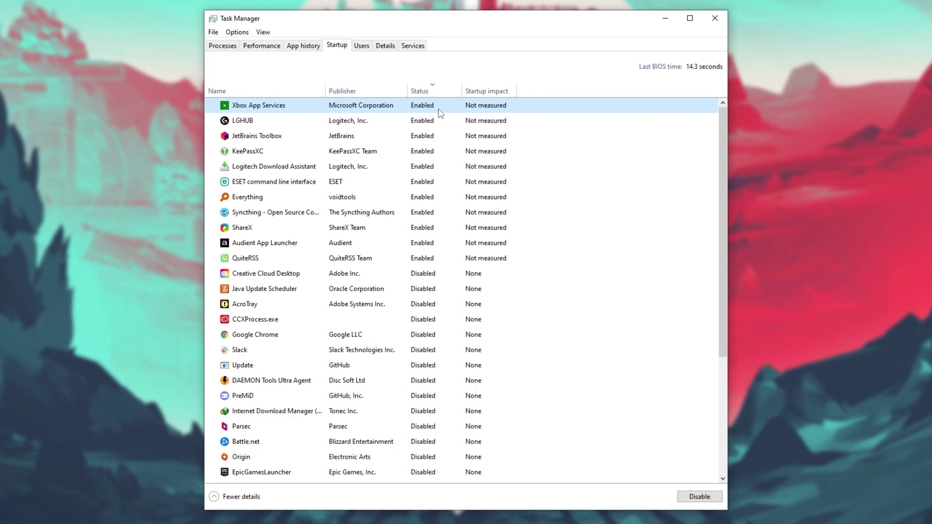
Disable Logitech Download Assistant at startup, leaving ESET and QuiteRSS untouched
left_click(384, 166)
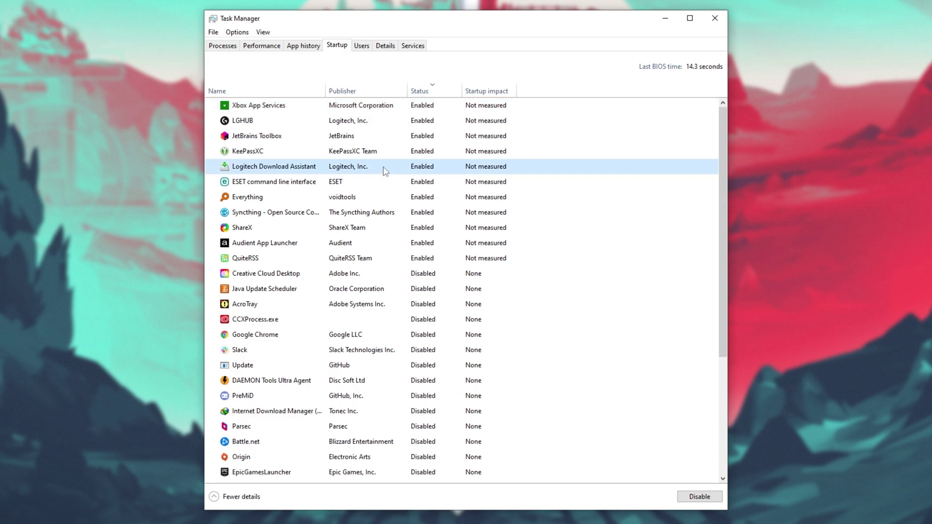
right_click(383, 167)
left_click(402, 173)
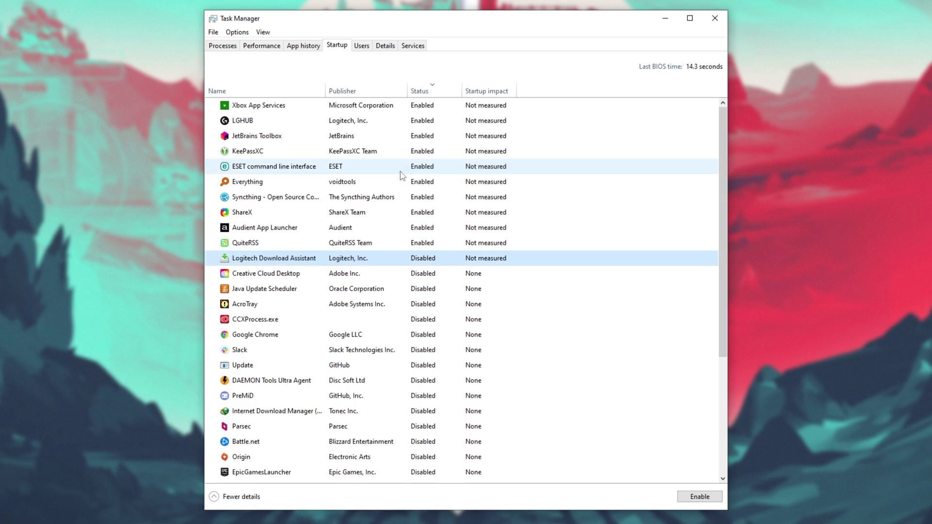
right_click(342, 164)
left_click(369, 168)
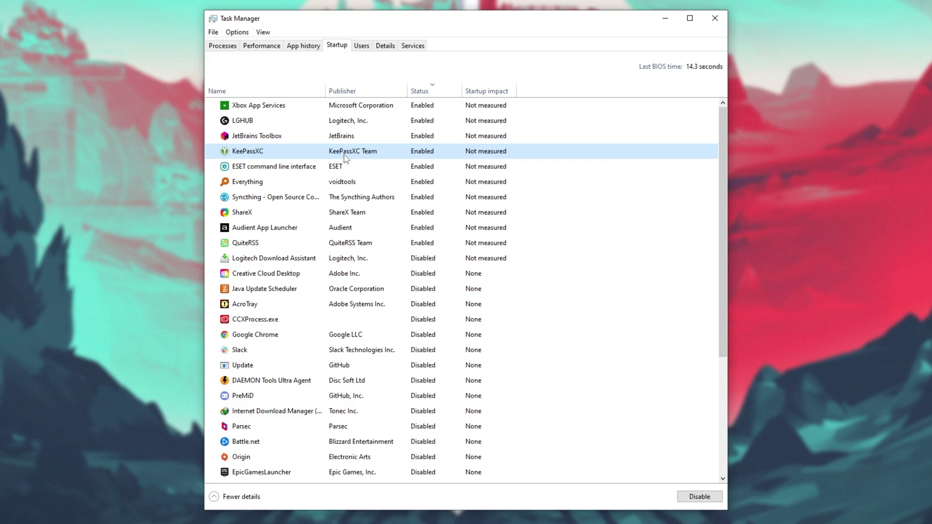
left_click(385, 241)
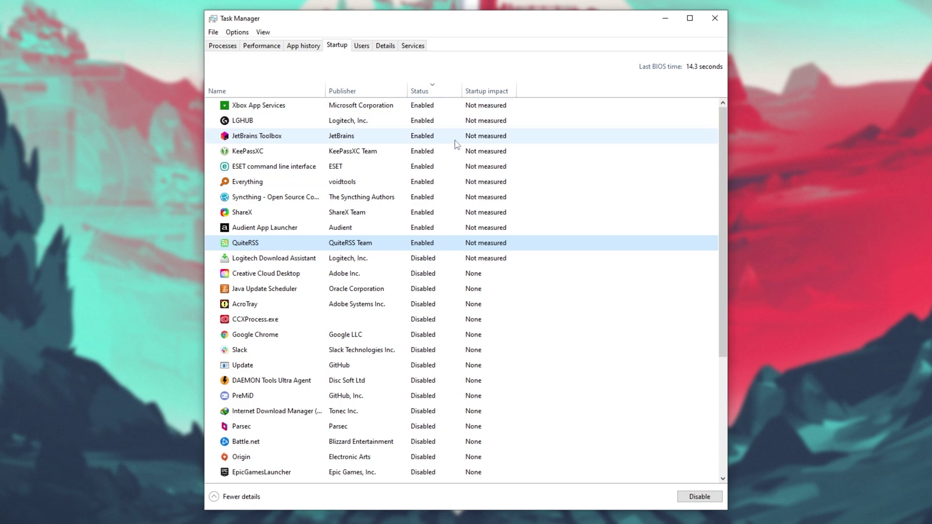
Open the full Services console from Task Manager and sort it by startup type
left_click(413, 46)
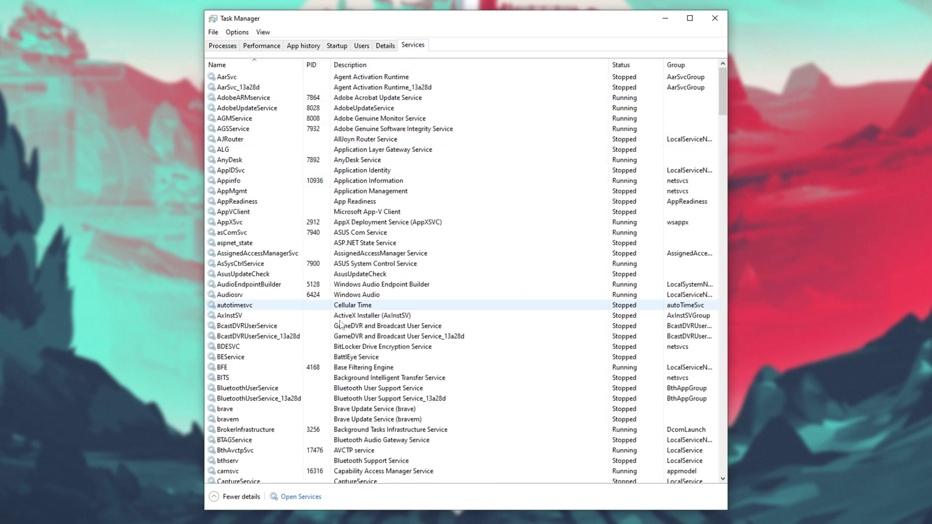
left_click(294, 497)
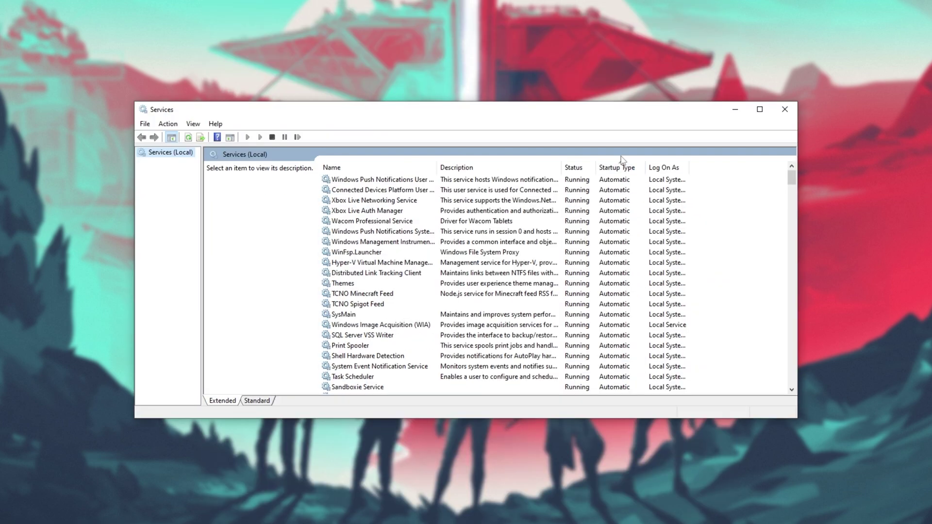
left_click(623, 167)
left_click(623, 181)
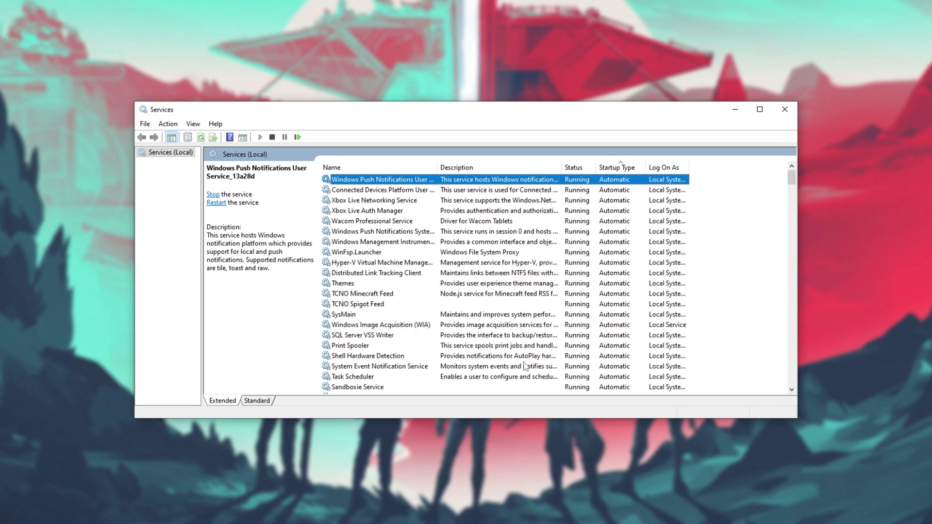
Keep Sandboxie Service's startup type on Automatic in its properties, then close Services
left_click(388, 392)
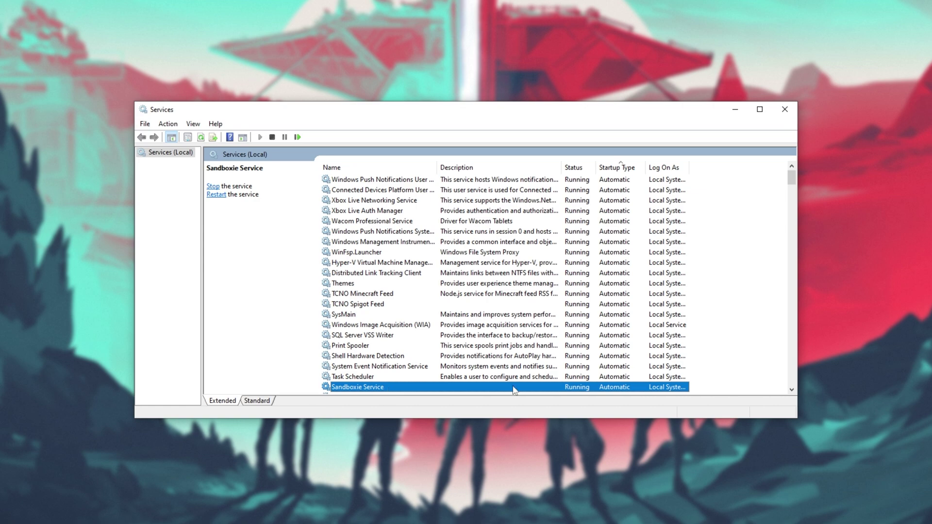
right_click(444, 387)
left_click(479, 489)
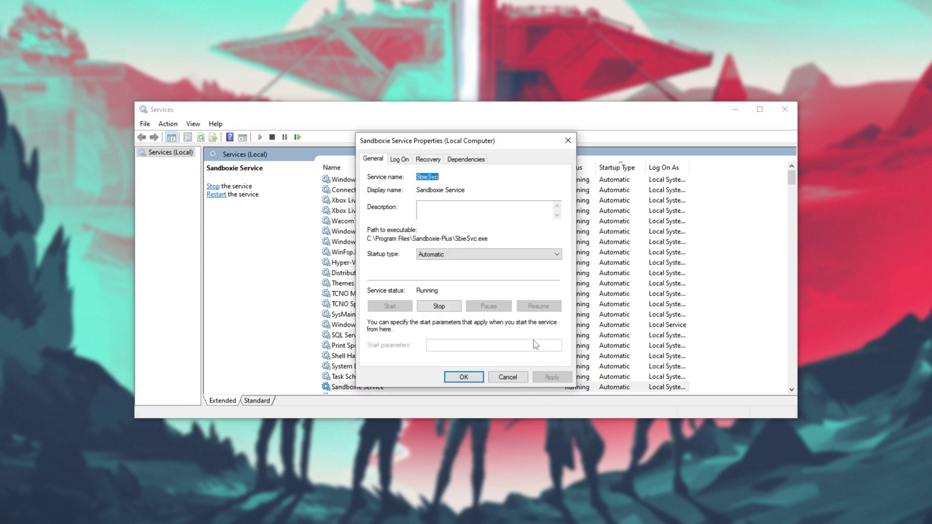
left_click(450, 254)
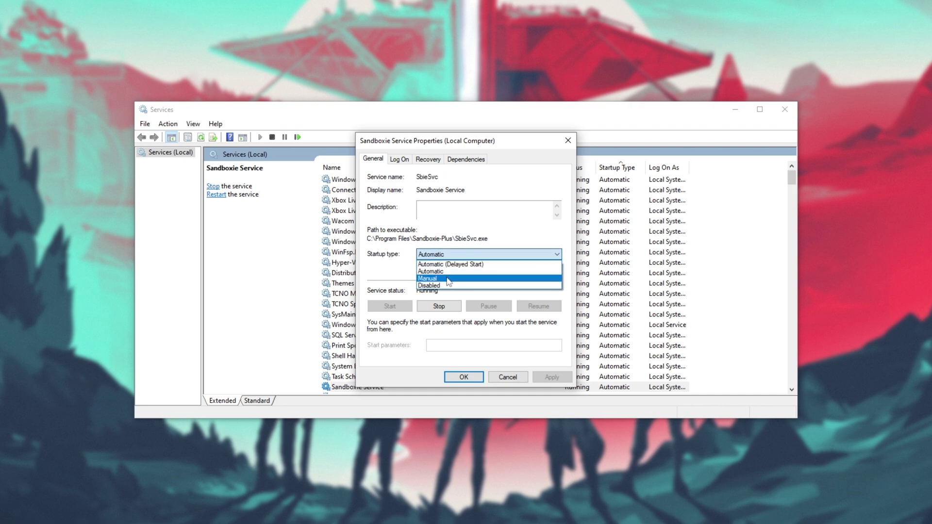
left_click(373, 253)
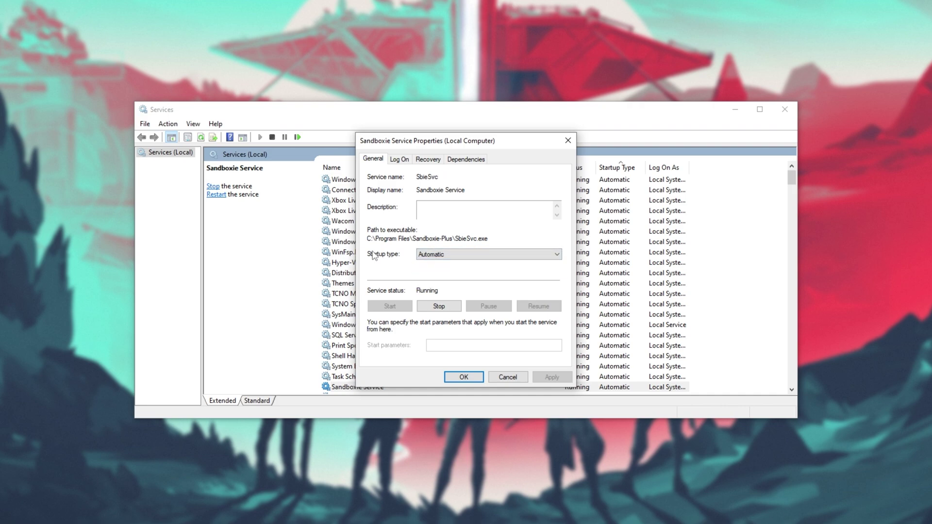
left_click(464, 378)
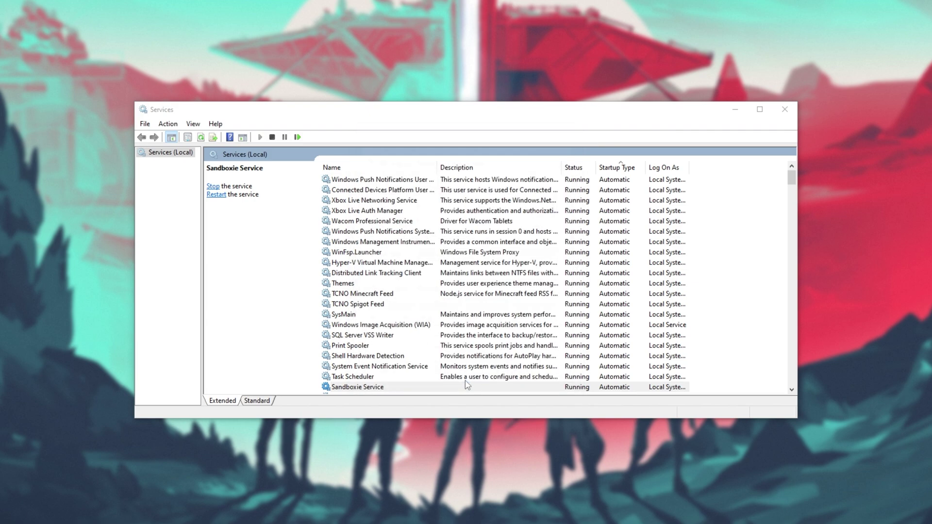
left_click(784, 109)
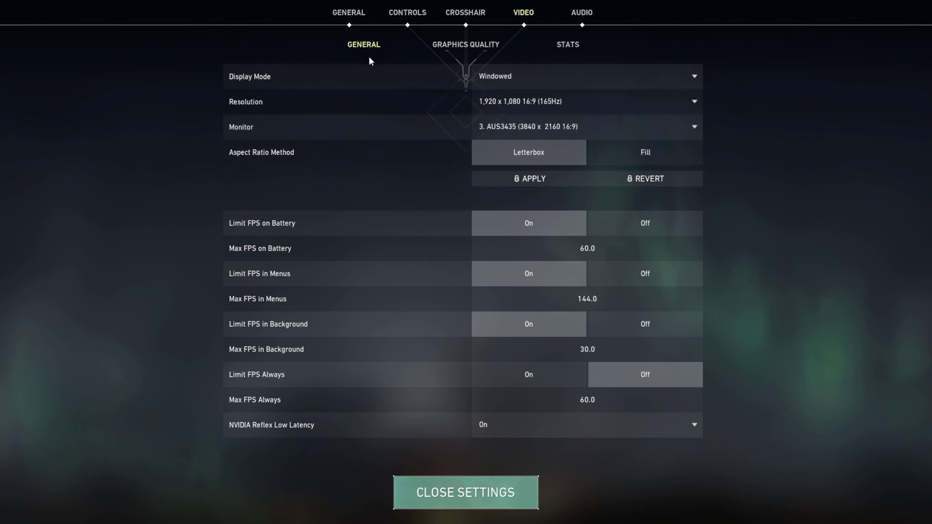
Keep display mode Windowed, resolution 1,920 x 1,080 and the current monitor
left_click(538, 76)
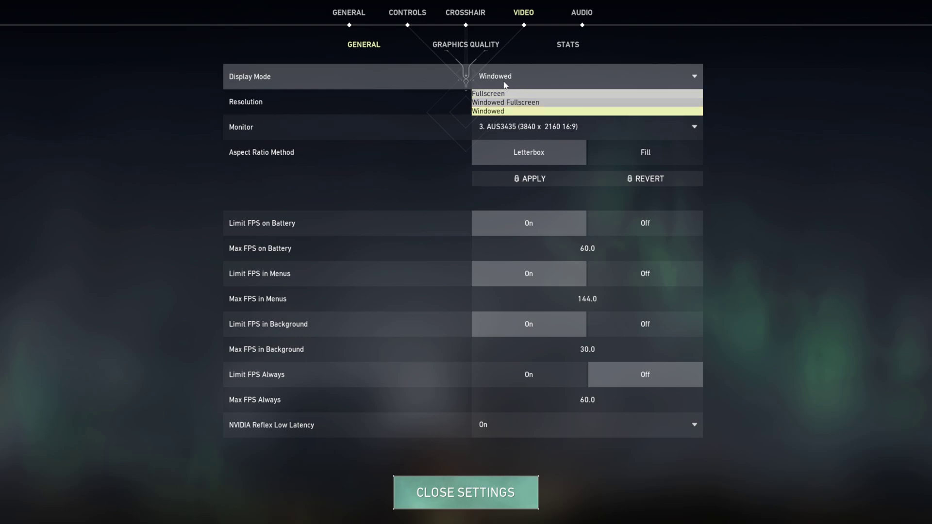
left_click(524, 74)
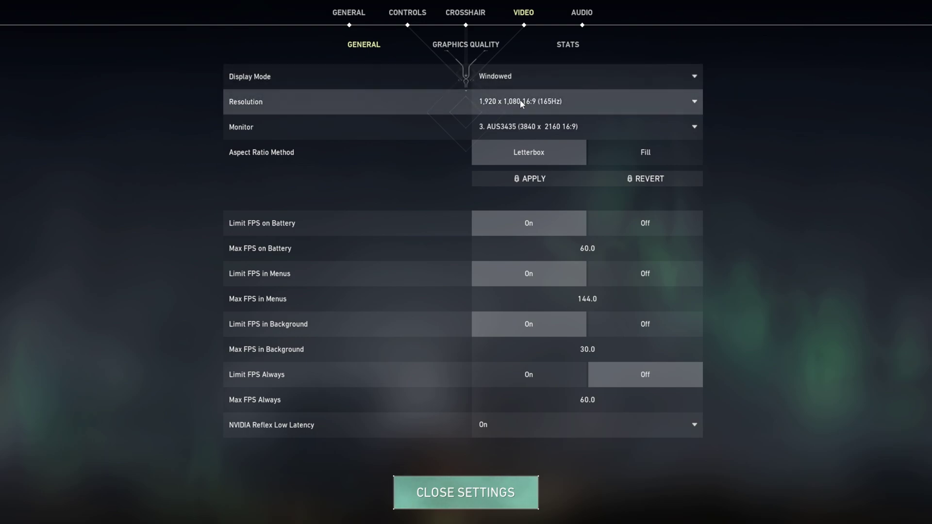
left_click(520, 100)
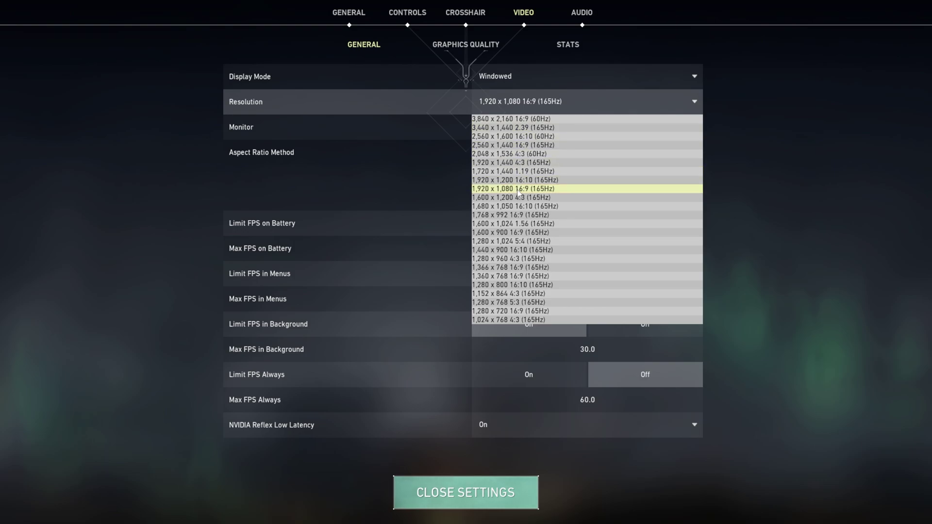
left_click(528, 108)
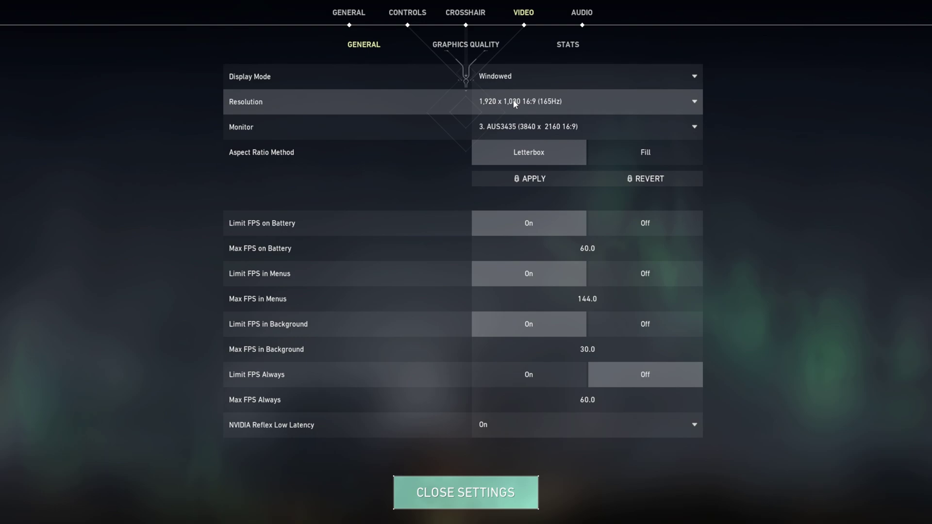
left_click(527, 127)
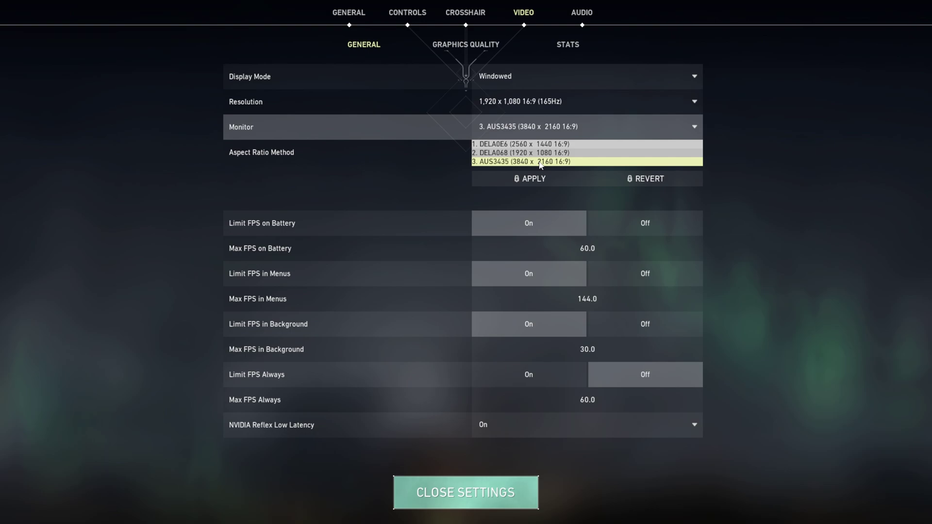
left_click(552, 127)
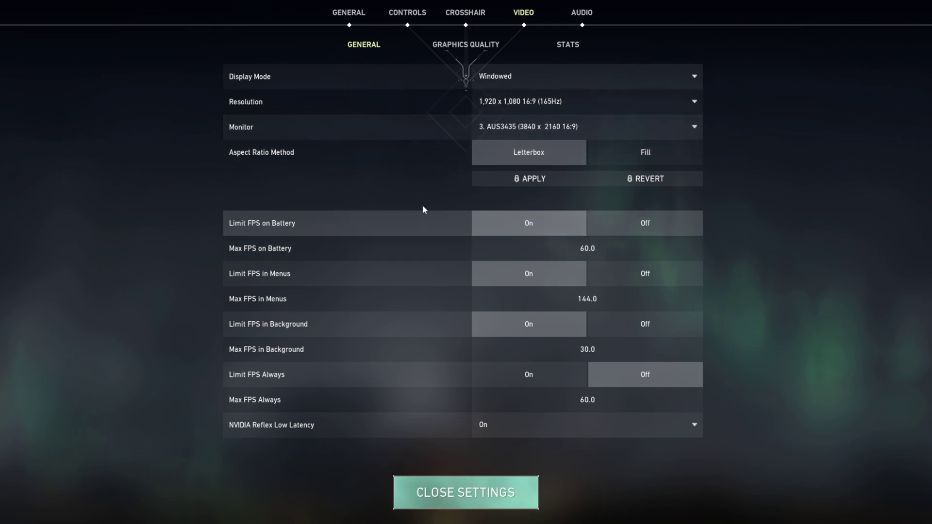
Turn Limit FPS on Battery, in Menus and in Background Off, leaving NVIDIA Reflex On
left_click(637, 223)
left_click(643, 275)
left_click(644, 325)
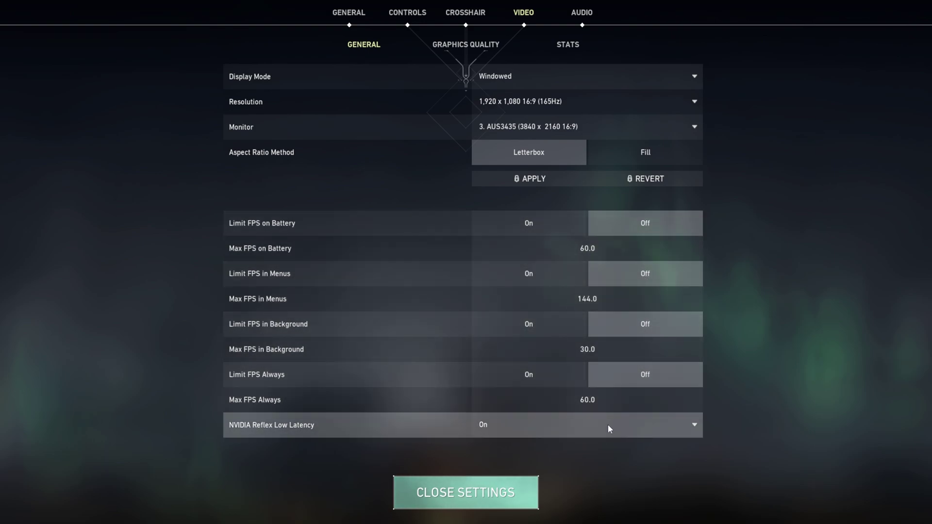
left_click(610, 428)
left_click(542, 425)
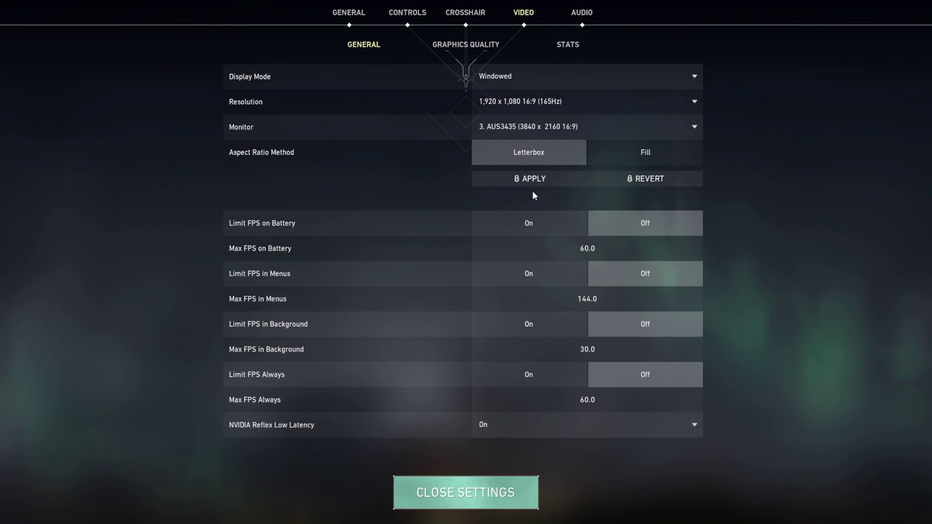
In Graphics Quality, set Material, Texture, Detail and UI Quality to Low and Vignette Off
left_click(482, 51)
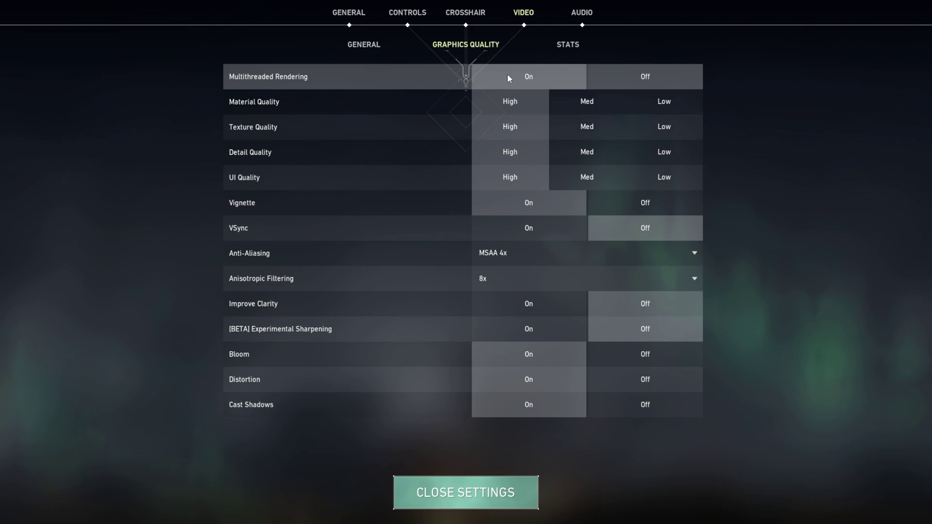
left_click(668, 109)
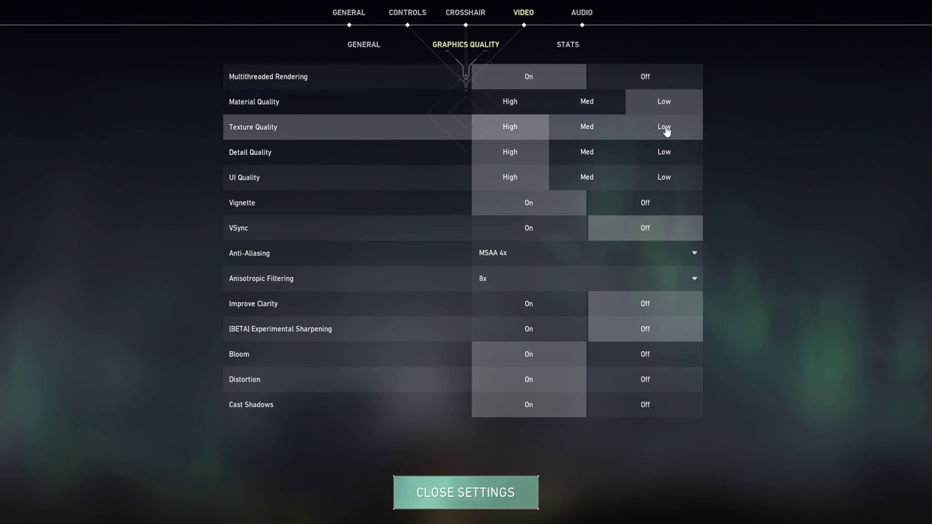
left_click(666, 128)
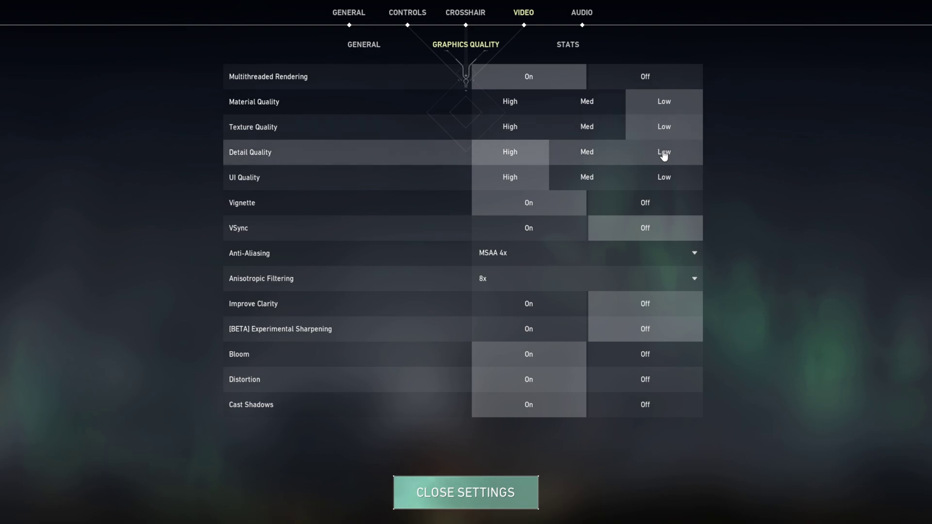
left_click(663, 153)
left_click(665, 179)
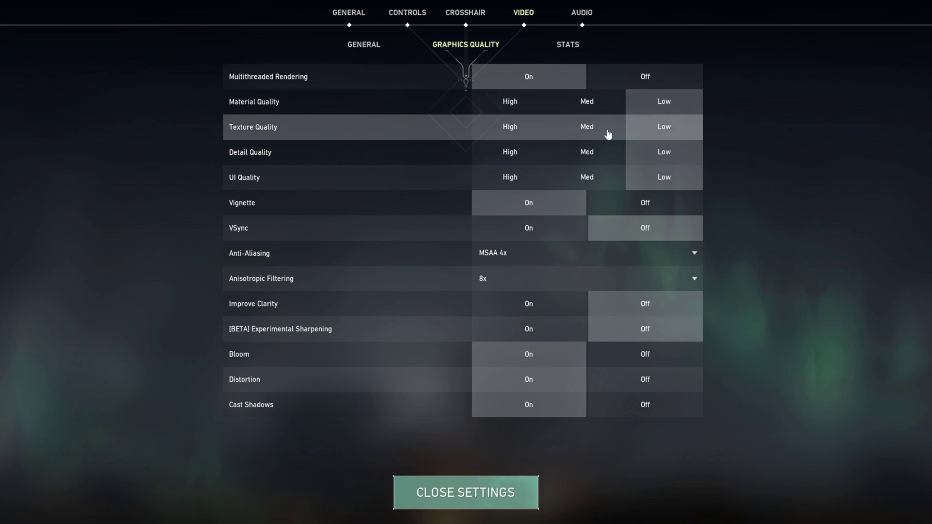
left_click(617, 204)
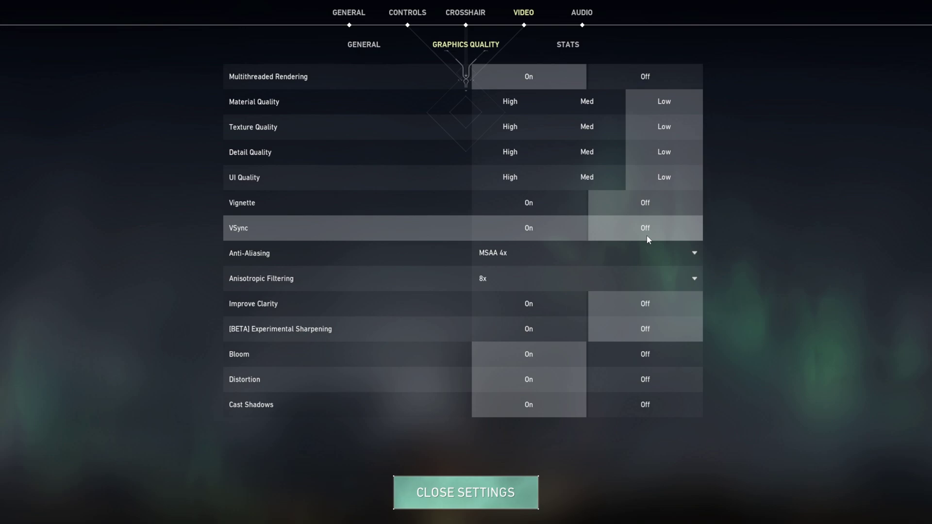
Set Anti-Aliasing to None and leave Anisotropic Filtering at 8x
left_click(643, 252)
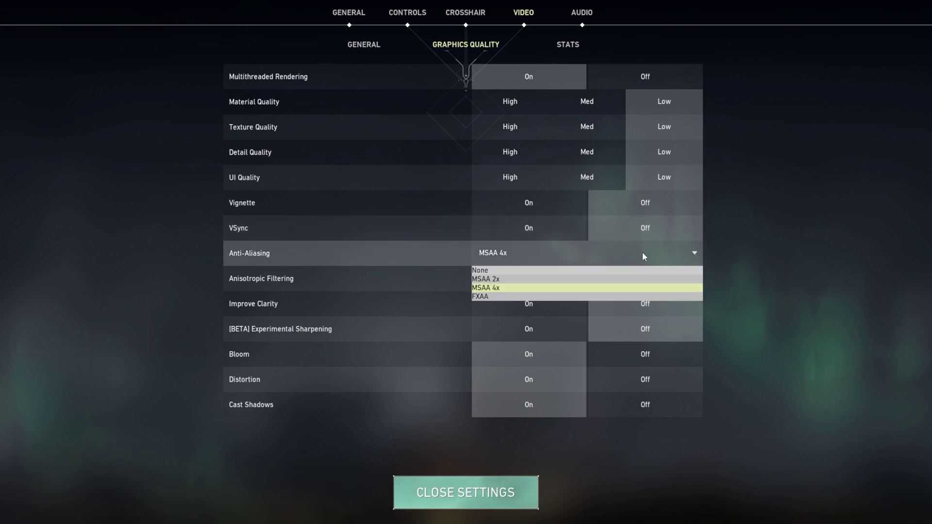
left_click(625, 270)
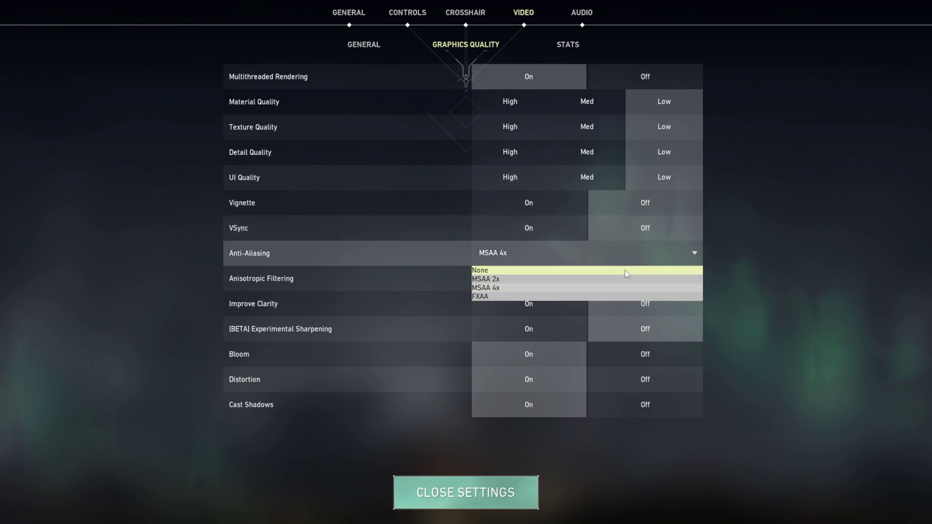
left_click(590, 255)
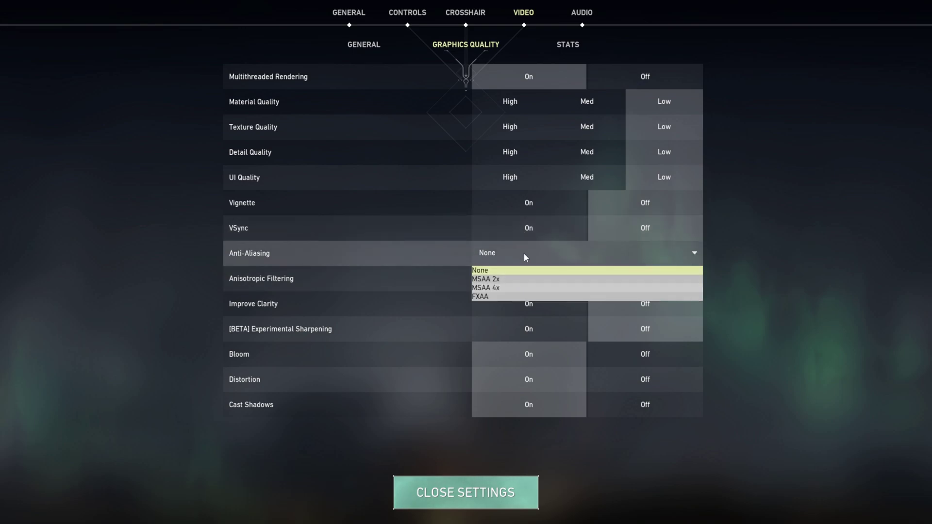
left_click(525, 255)
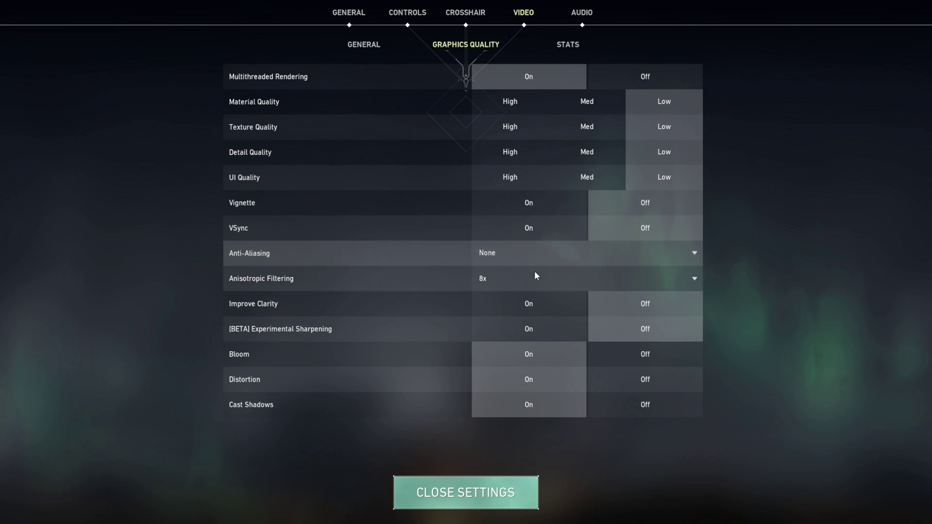
left_click(534, 272)
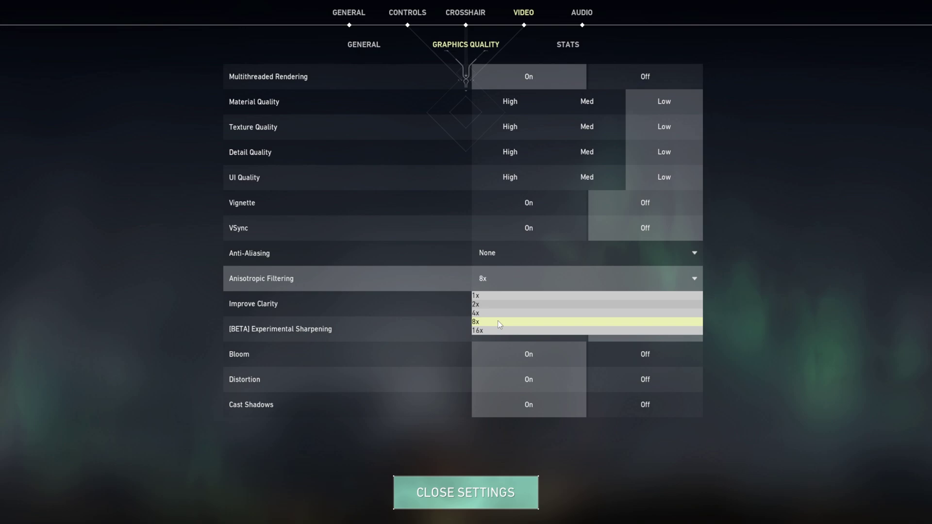
left_click(502, 281)
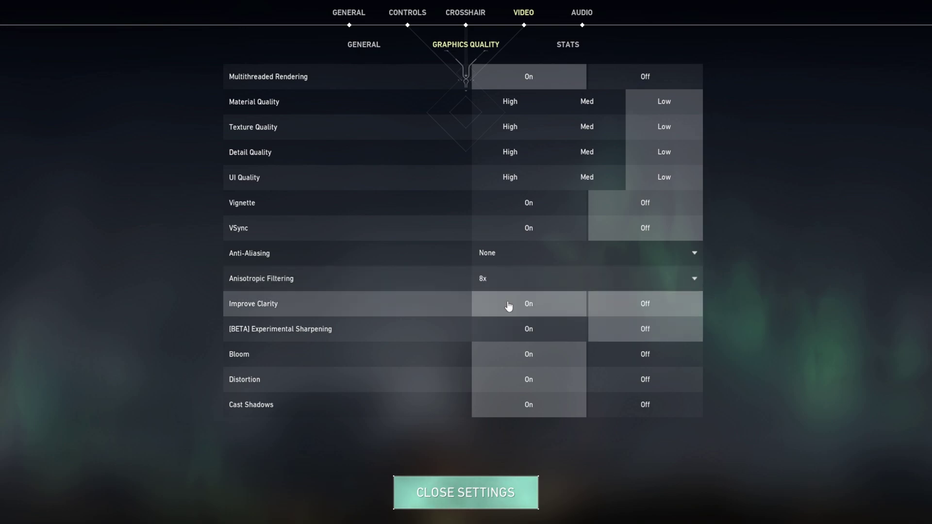
Turn Improve Clarity and Experimental Sharpening On; turn Bloom, Distortion and Cast Shadows Off
left_click(509, 306)
left_click(515, 332)
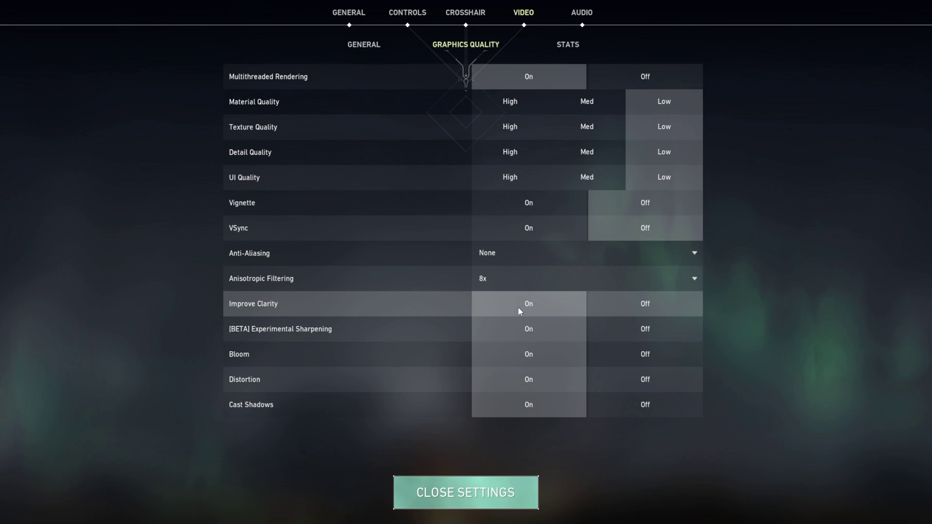
left_click(624, 362)
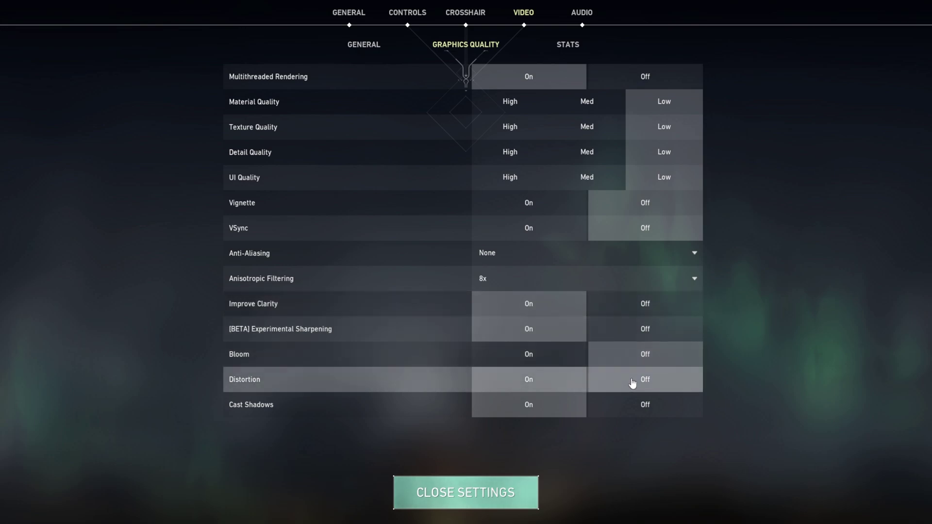
left_click(633, 382)
left_click(635, 406)
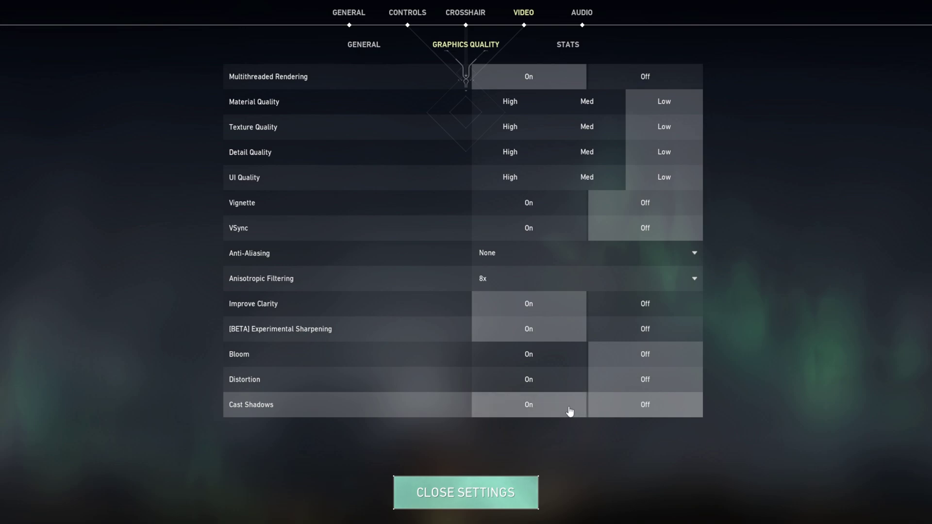
Show the Video Stats page and check every performance, latency and network stat is Hide
left_click(573, 44)
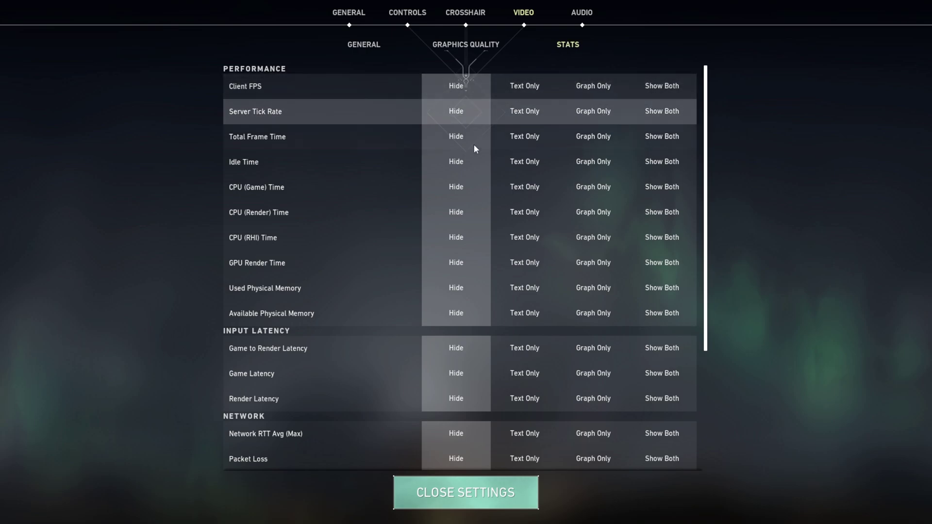
scroll(473, 464, "down", 5)
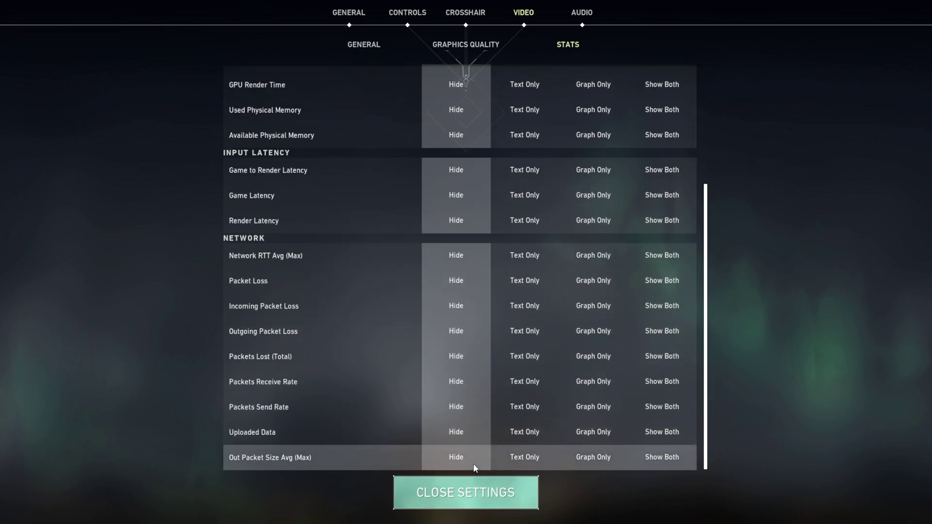
scroll(473, 464, "up", 5)
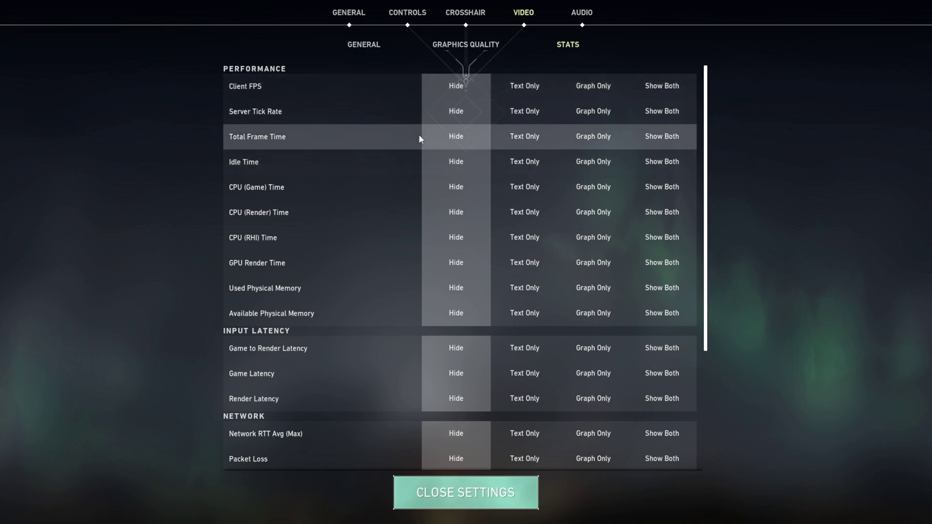
Enable HRTF in the Audio settings, then close settings back to the home screen
left_click(576, 20)
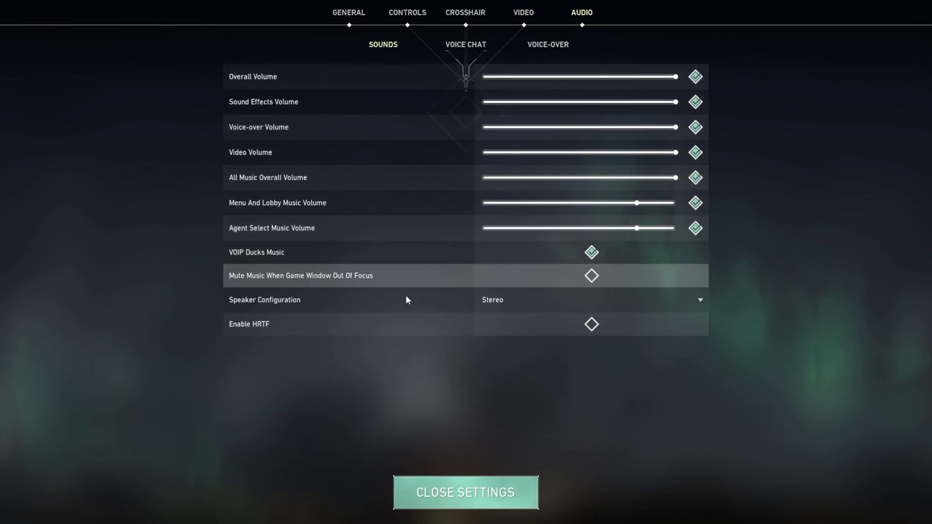
left_click(592, 325)
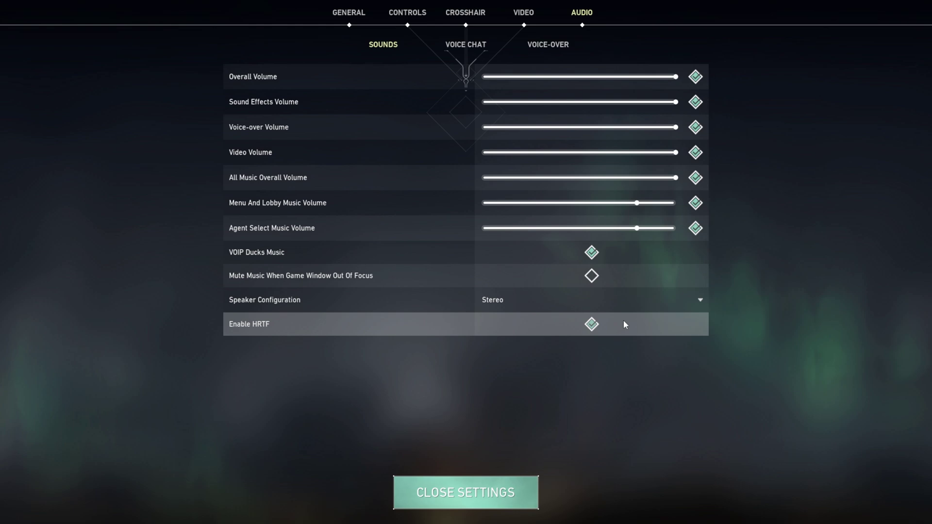
left_click(513, 496)
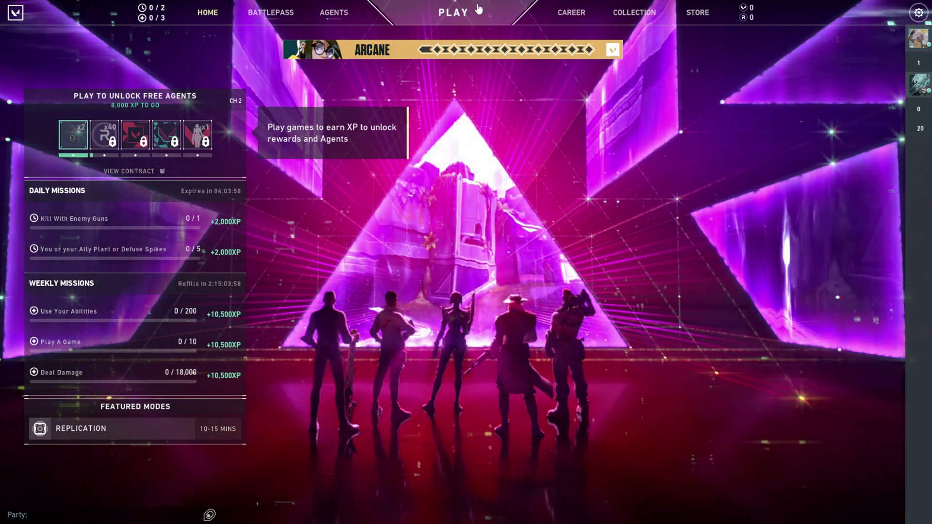
Go to Play, skip the agent notice, and enter the Range via Practice > Open Range
left_click(471, 14)
key("Escape")
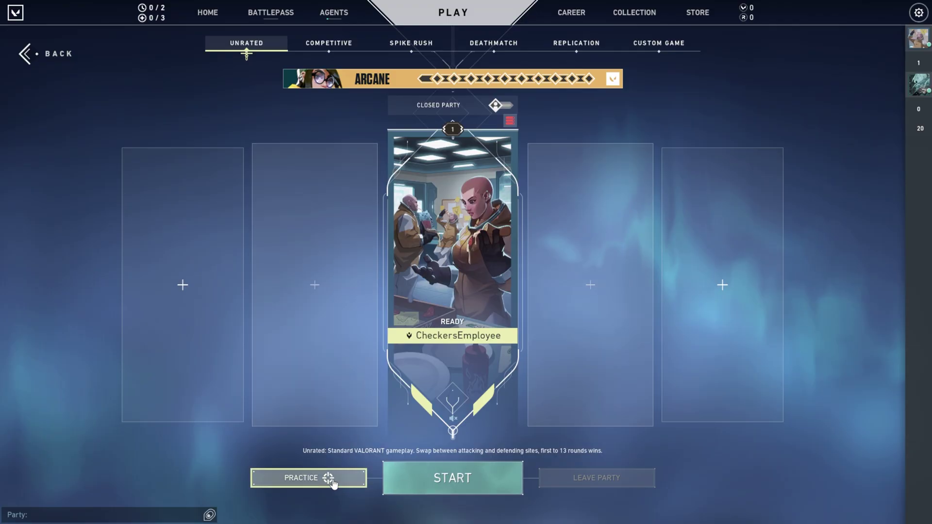
left_click(333, 481)
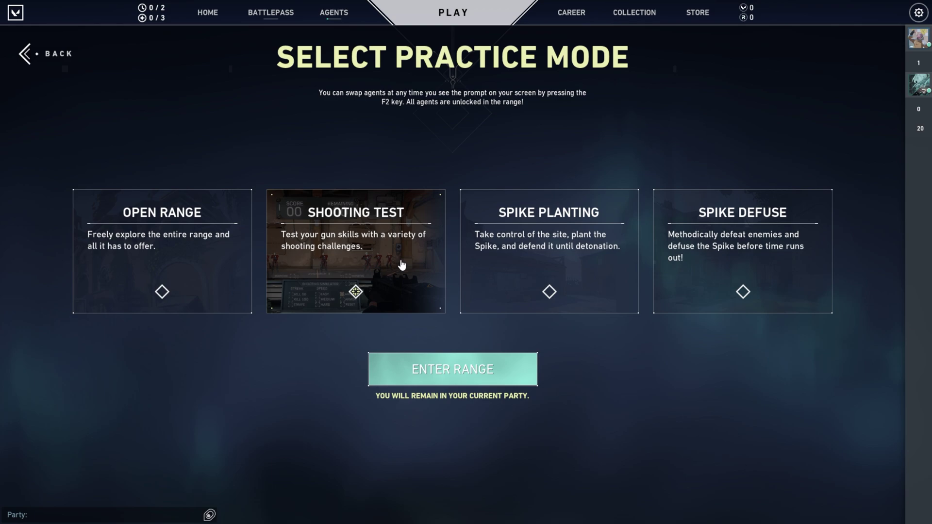
left_click(140, 264)
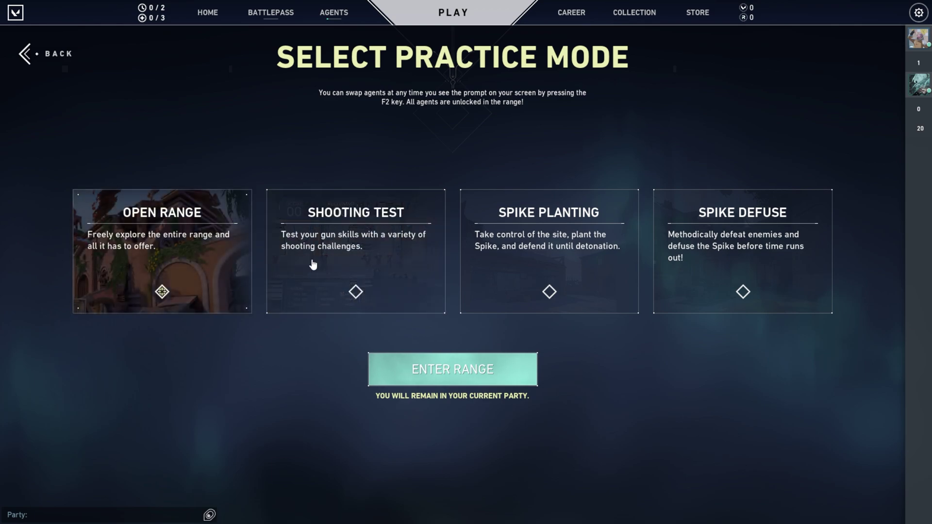
left_click(401, 366)
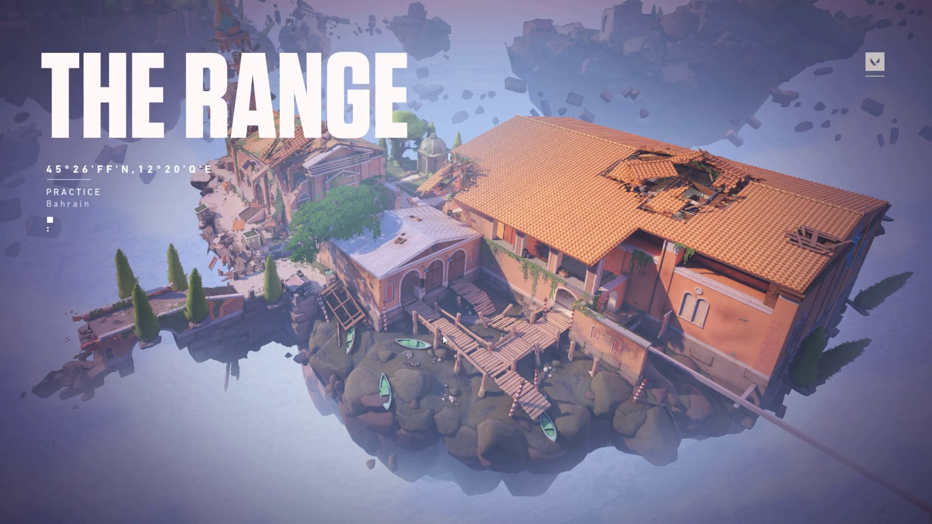